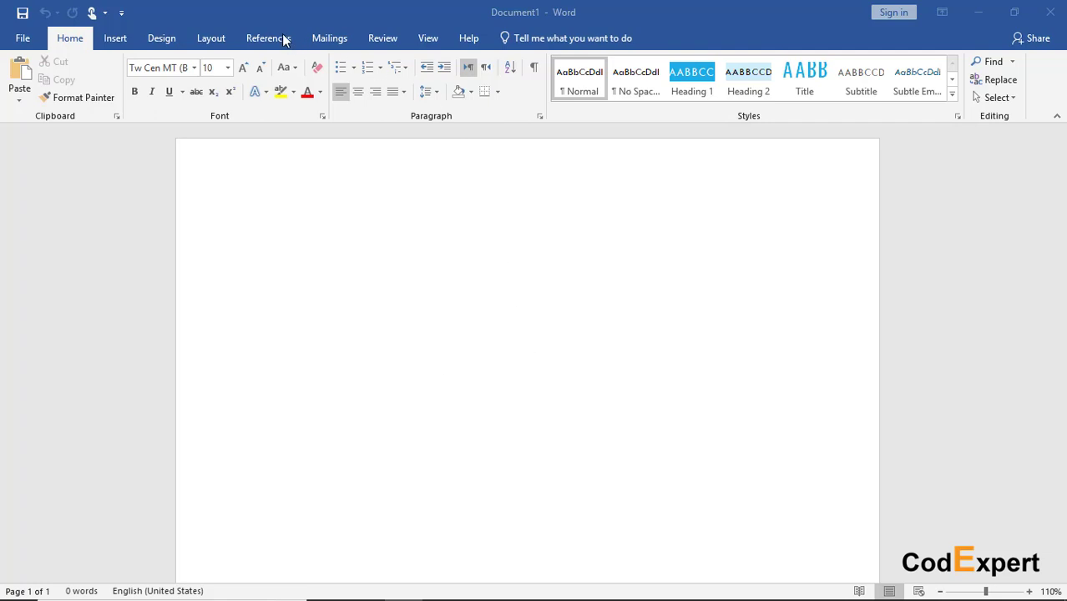
Step: Generate five paragraphs of sample text in the blank document with the =rand() function
click(211, 39)
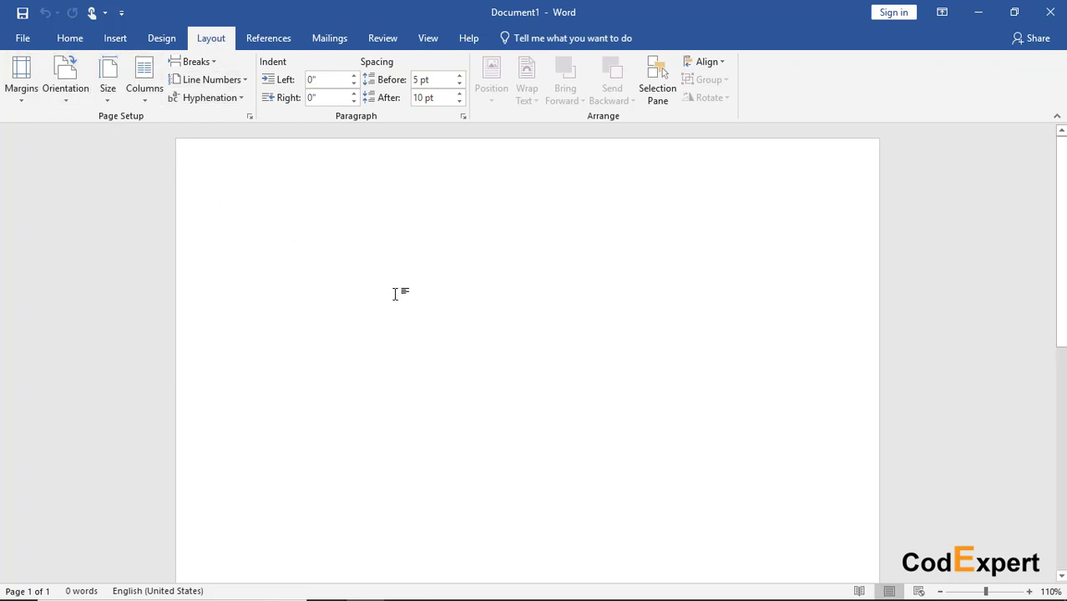
text(=rand()
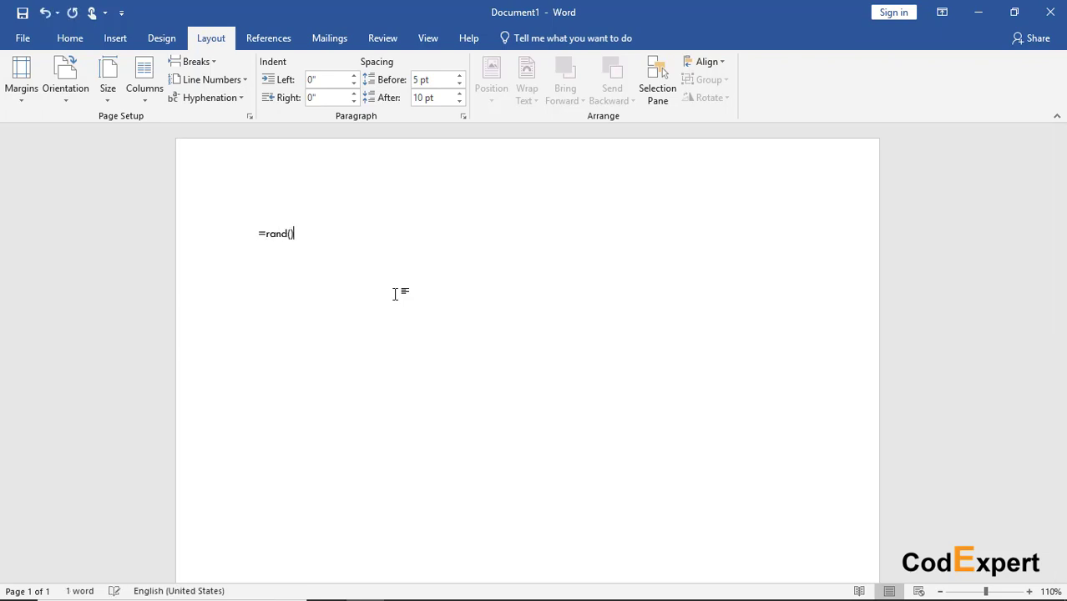
key(Return)
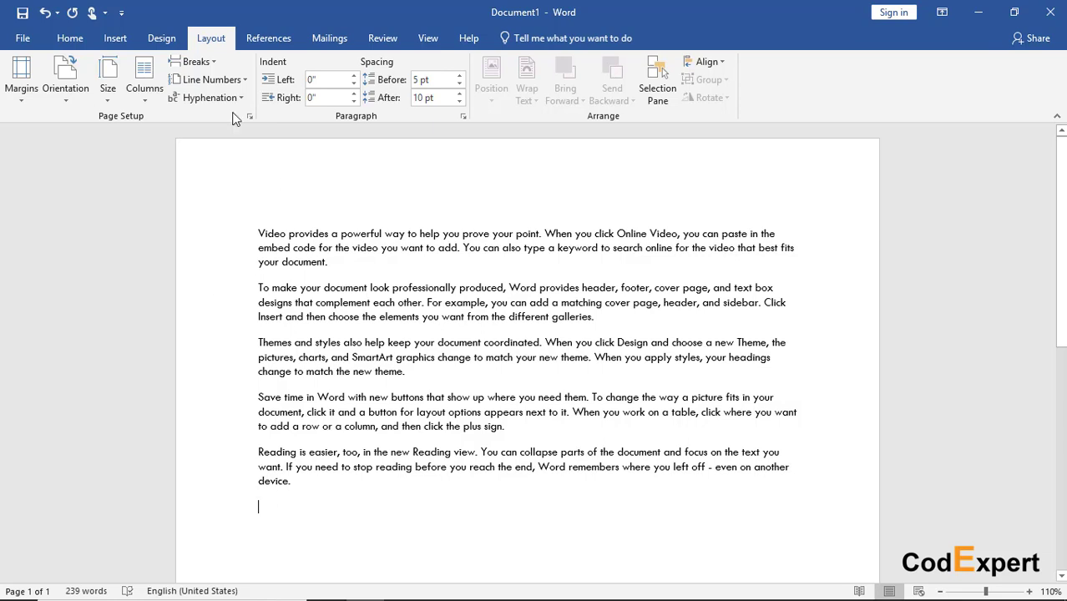
Step: Examine the available margin presets and compare the Normal preset with the sample text's placement on the page
click(23, 83)
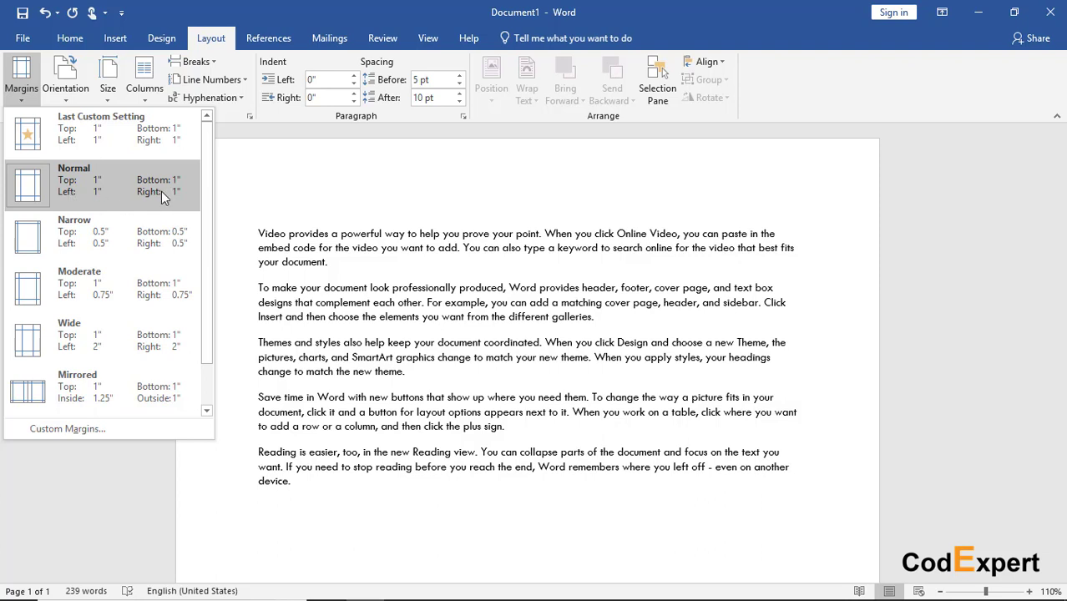
click(289, 267)
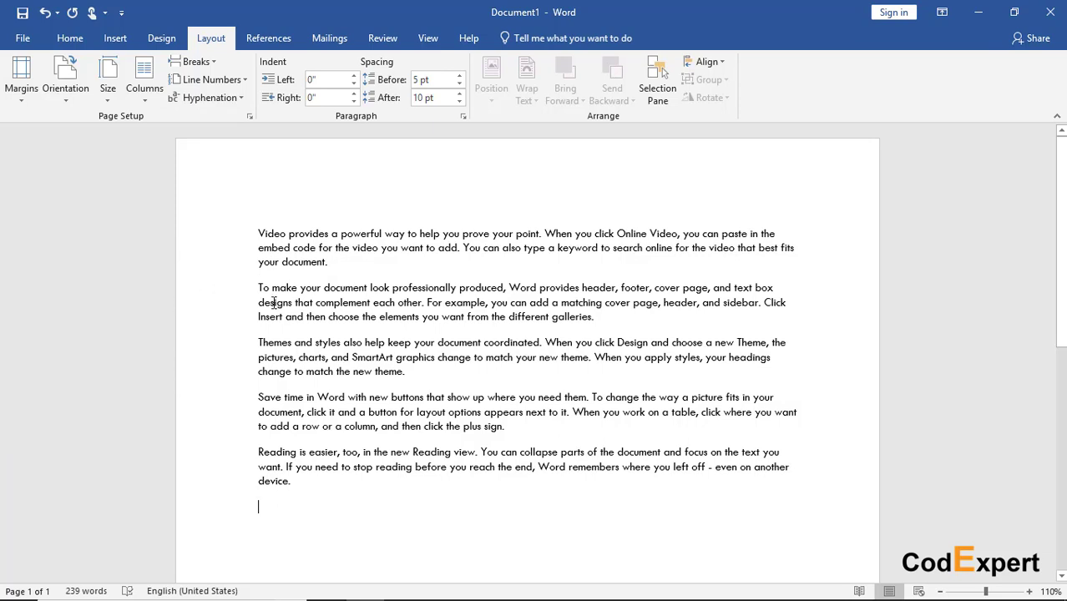
drag(254, 229, 402, 500)
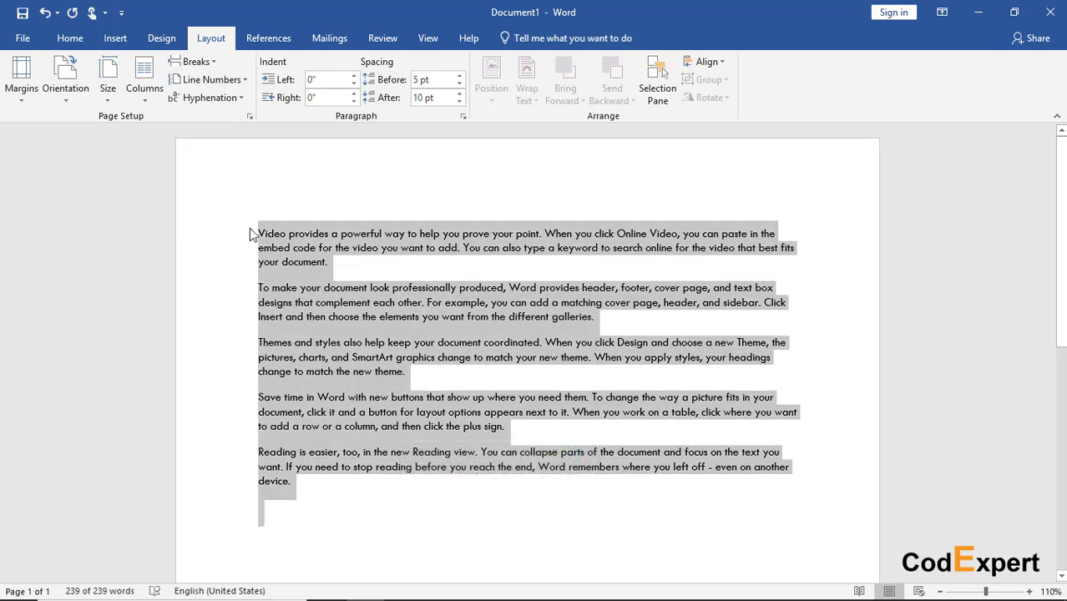
click(284, 346)
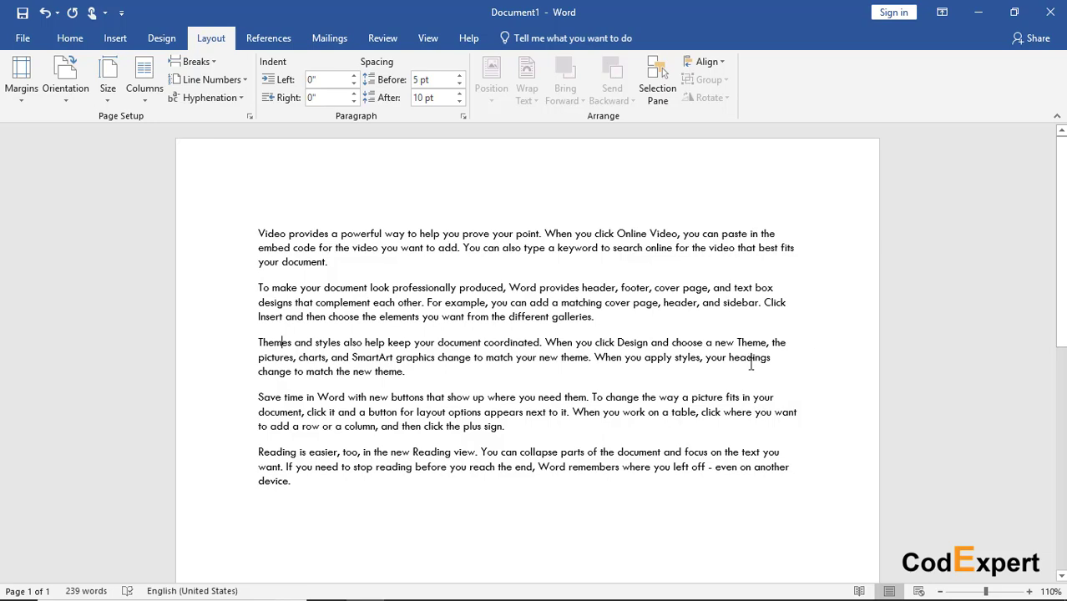
scroll(731, 352, down, 10)
scroll(535, 456, up, 10)
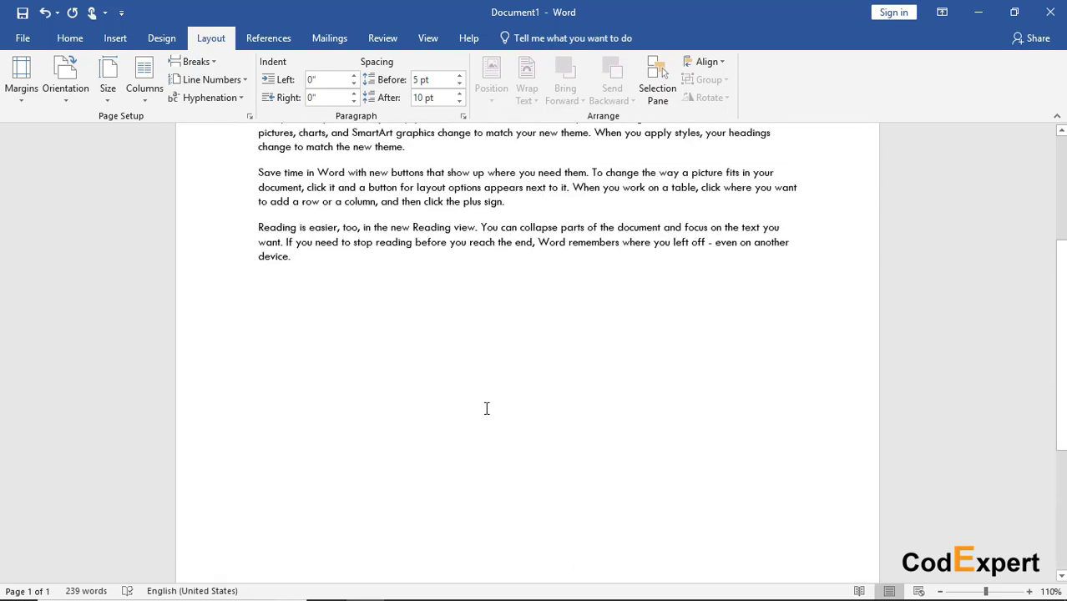
click(22, 83)
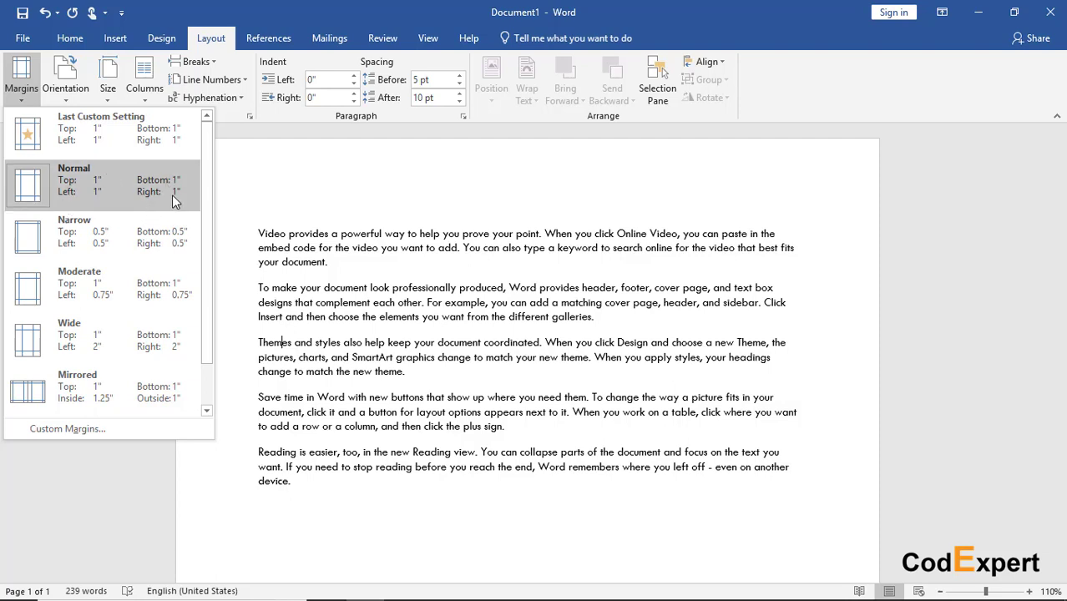
click(390, 317)
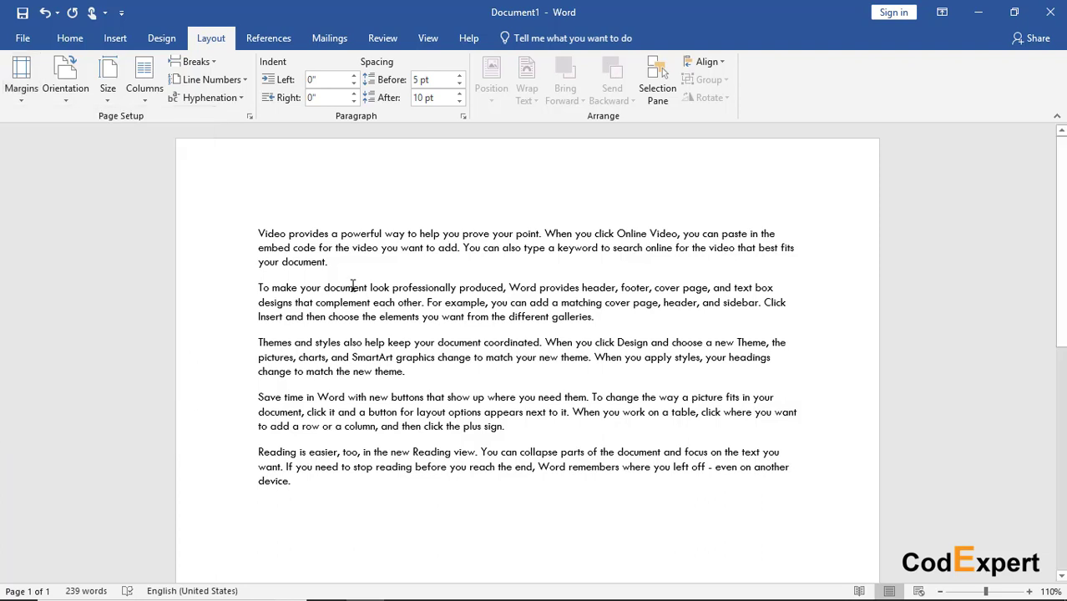
click(339, 259)
drag(259, 236, 276, 494)
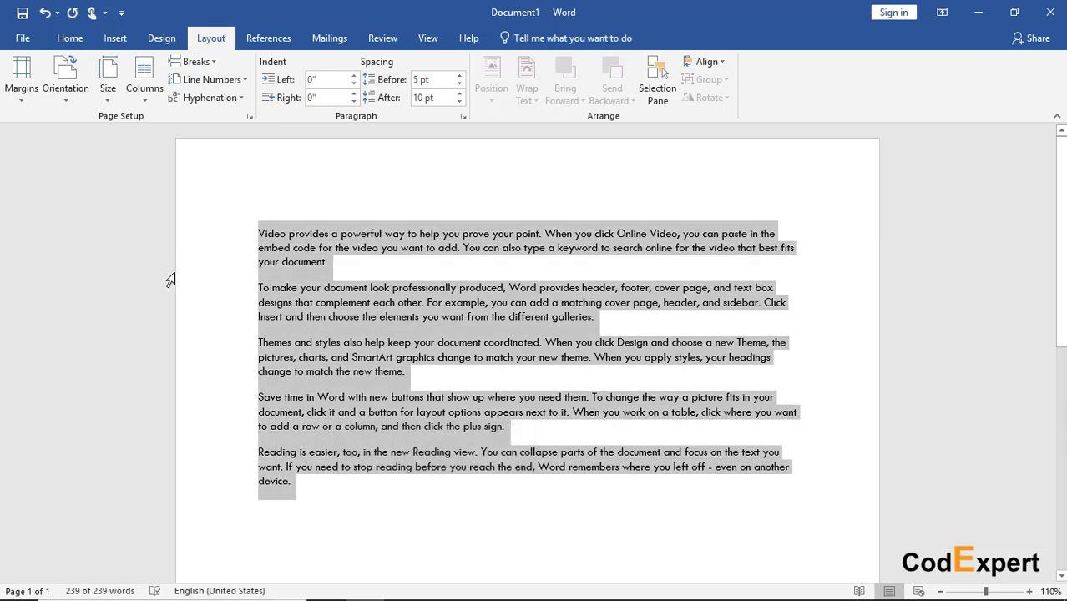
click(299, 284)
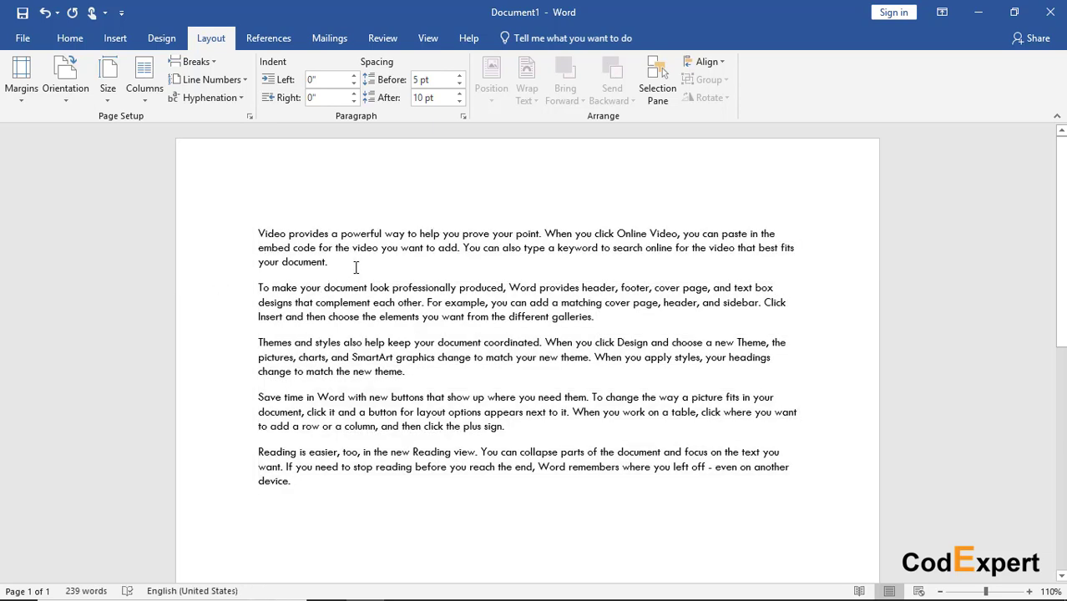
double_click(226, 232)
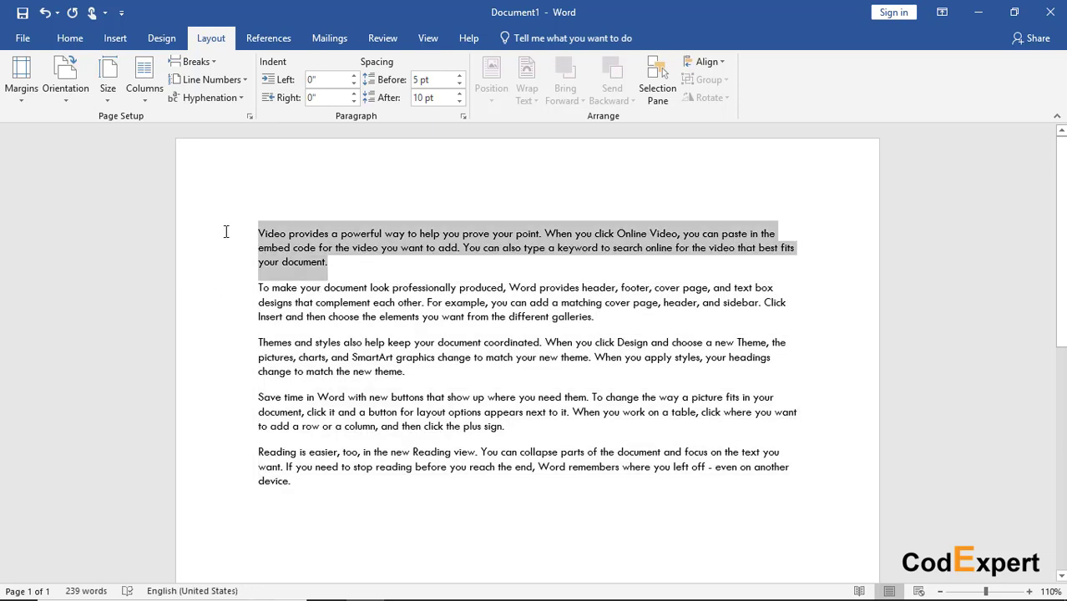
click(367, 288)
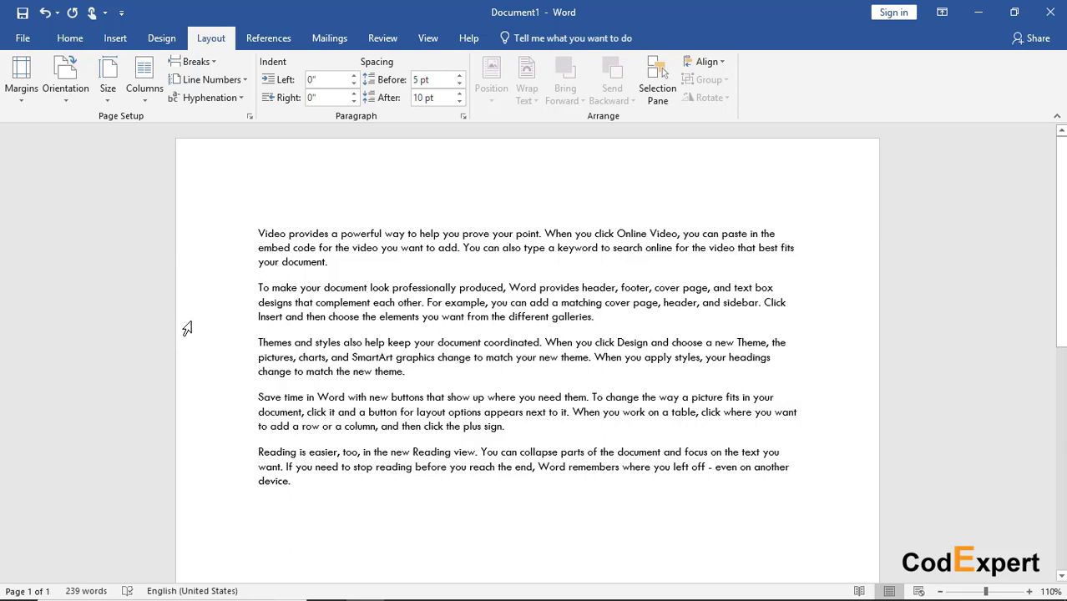
drag(334, 263, 254, 231)
click(350, 264)
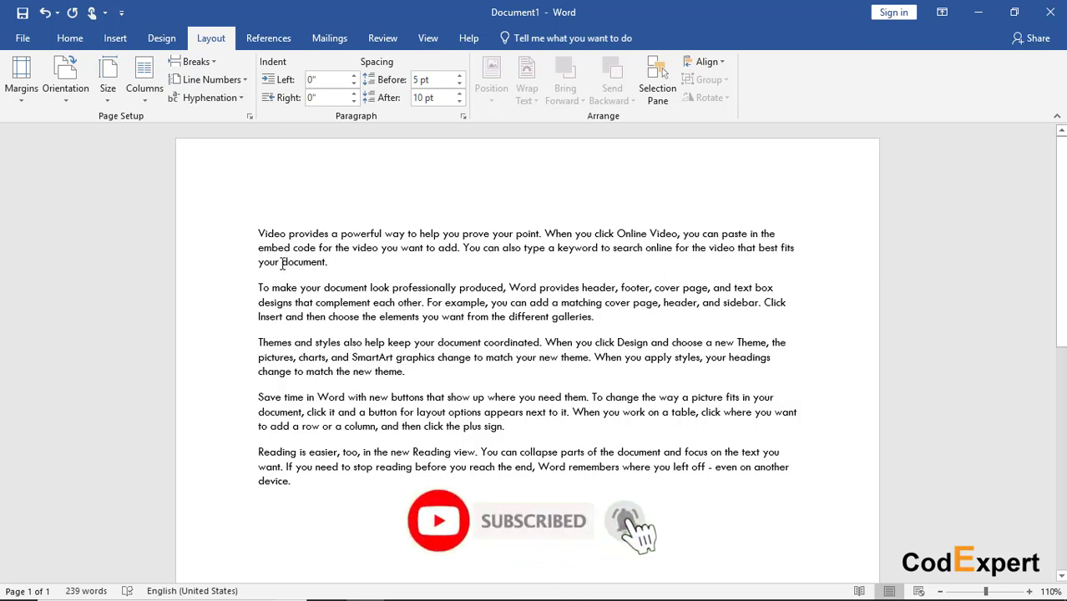
Step: Try italic formatting on all the sample text and revert it
drag(238, 234, 267, 496)
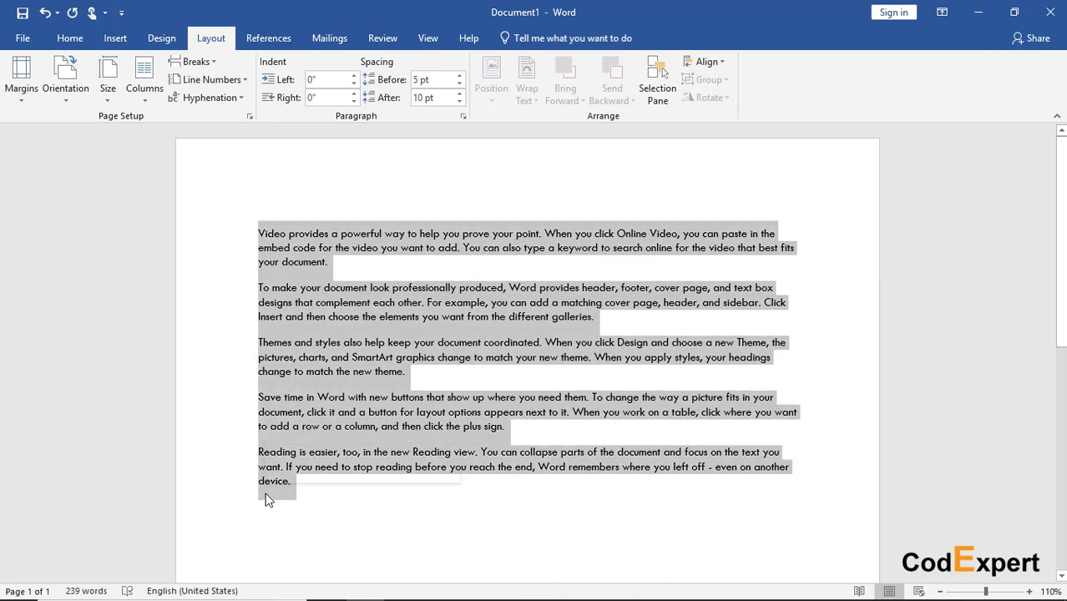
key(ctrl+i)
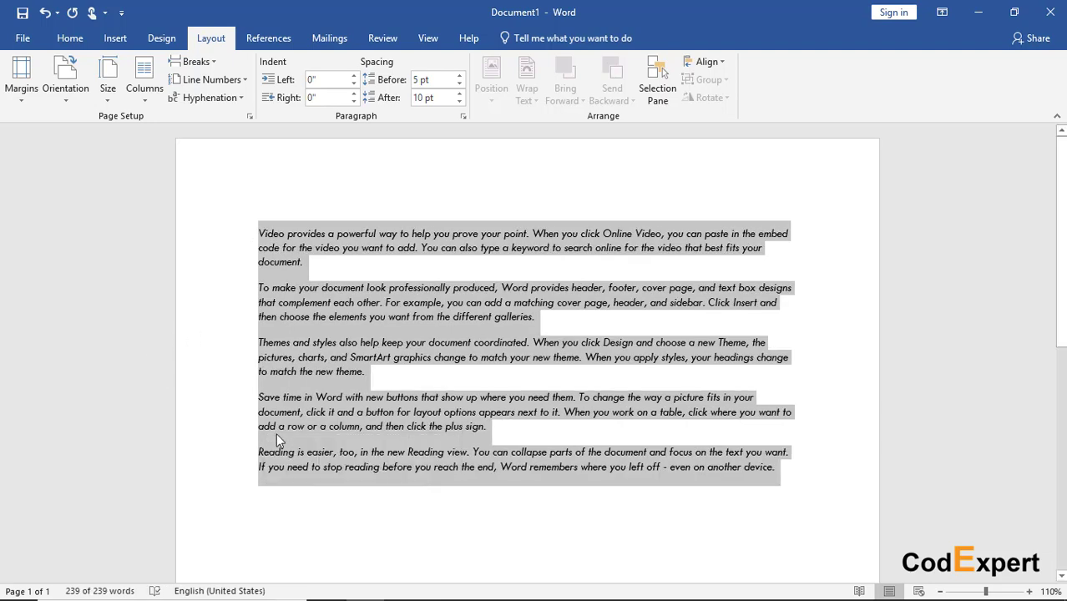
key(ctrl+i)
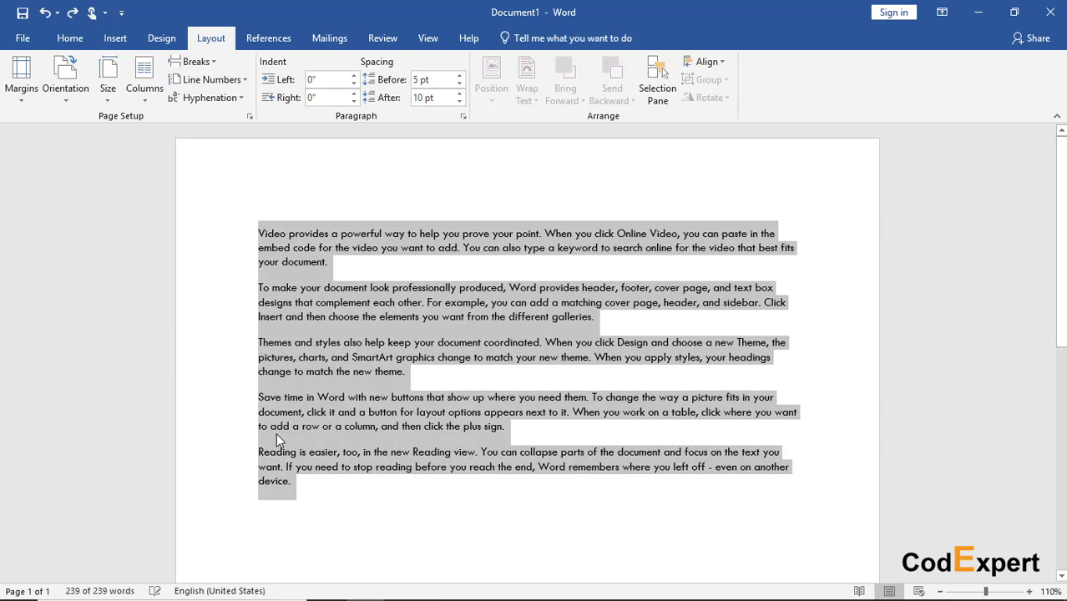
click(276, 432)
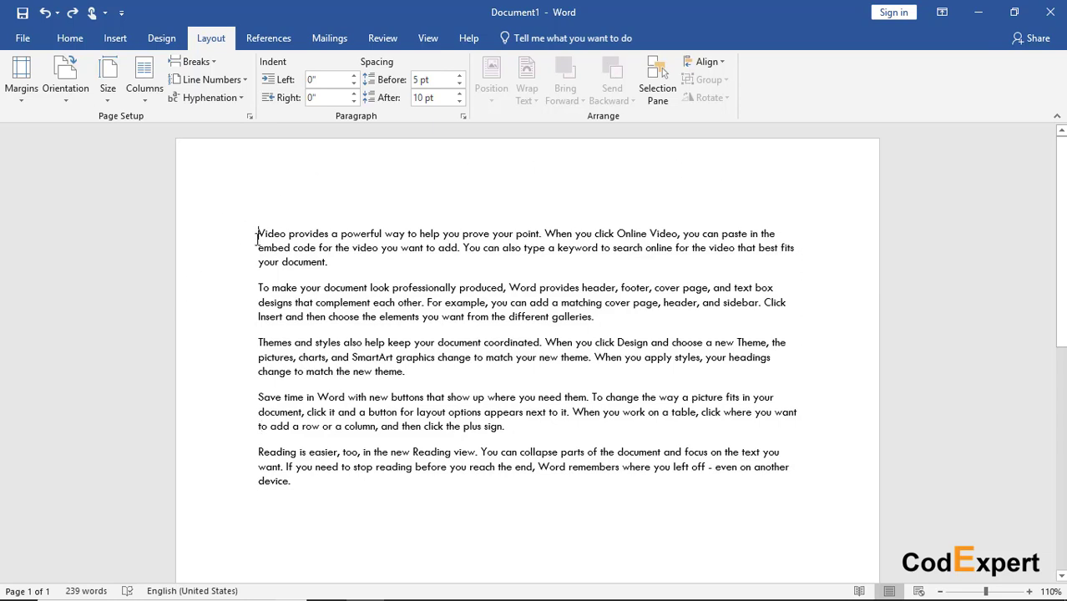
drag(257, 234, 314, 485)
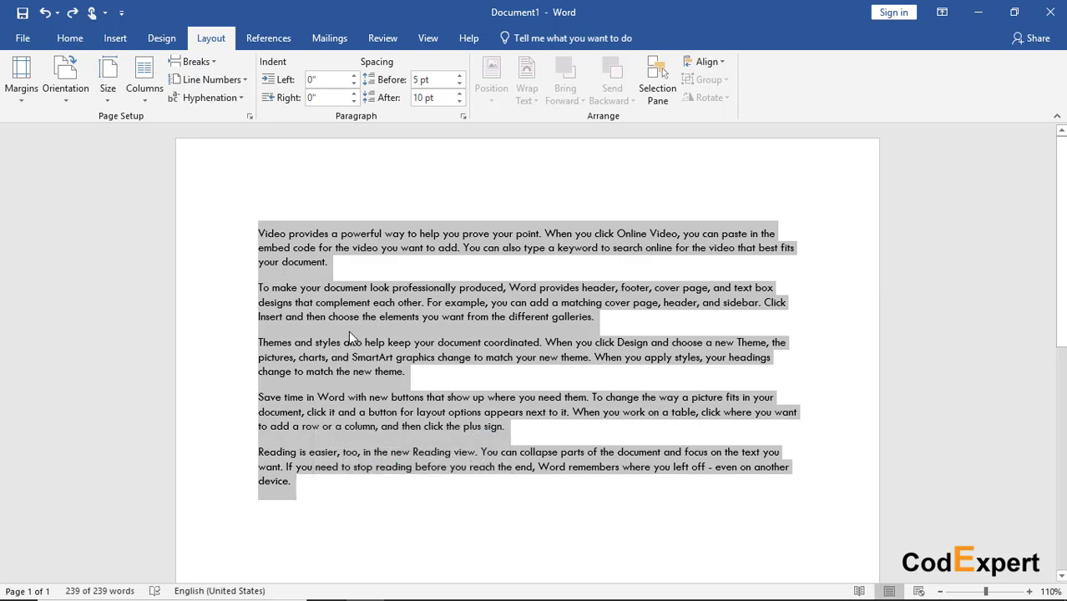
click(357, 311)
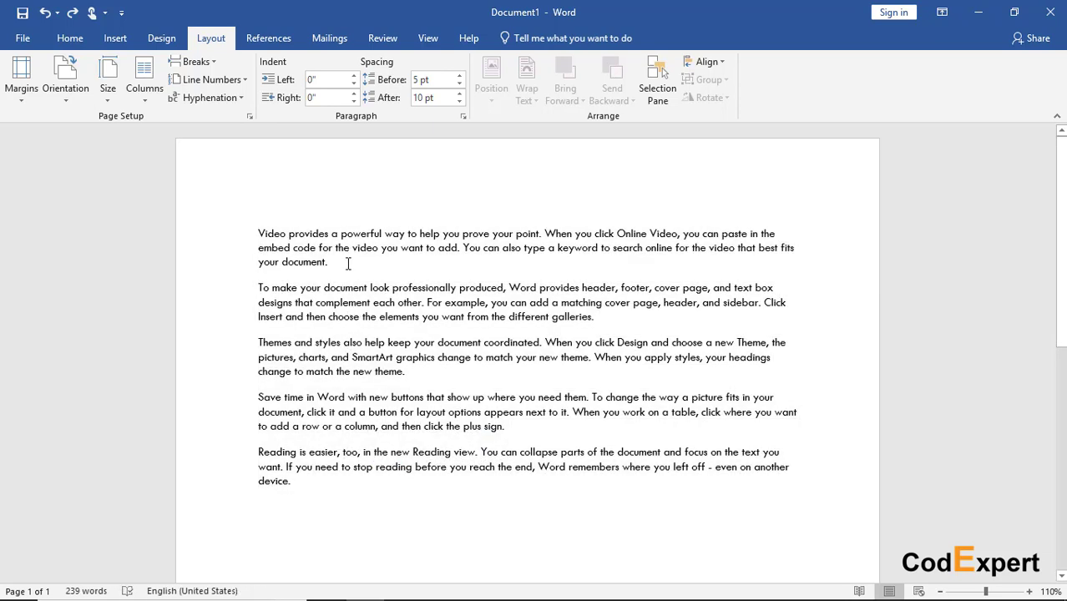
drag(259, 234, 301, 482)
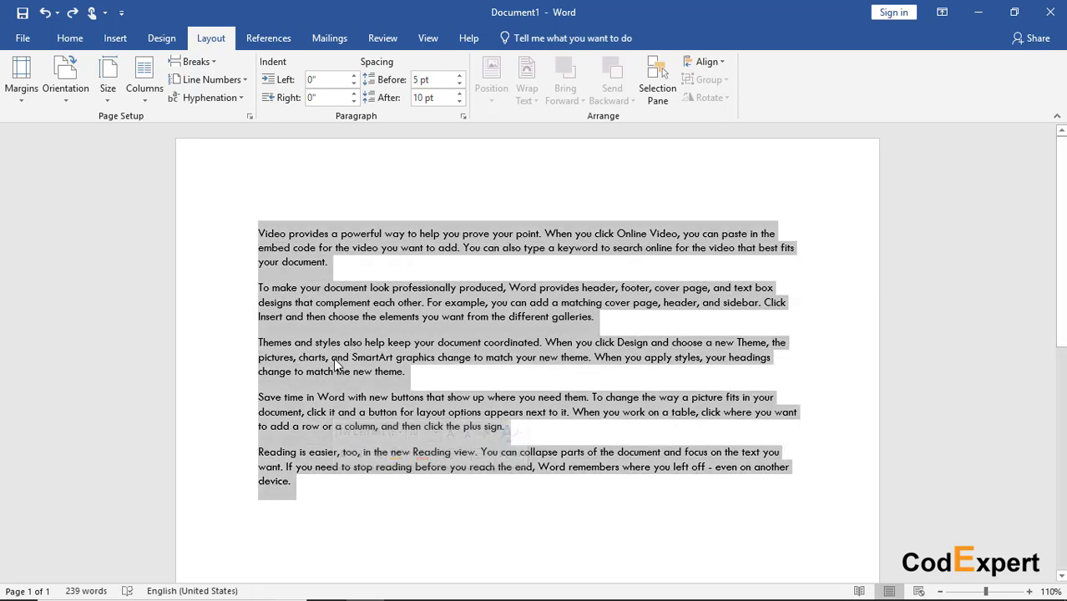
click(333, 358)
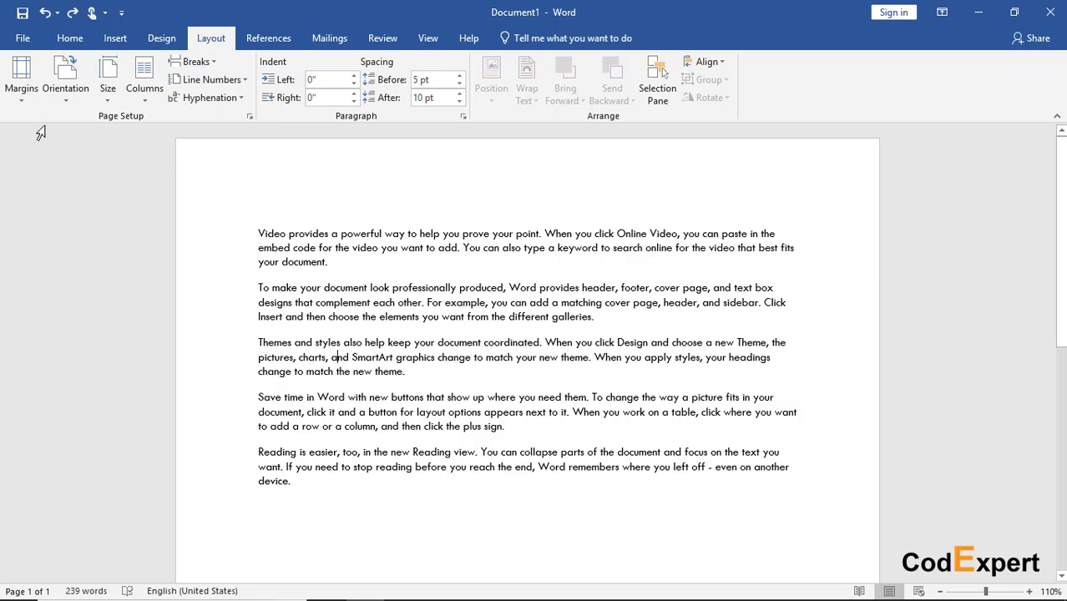
Step: Apply the Narrow margin preset to the document and switch it to Moderate
click(28, 83)
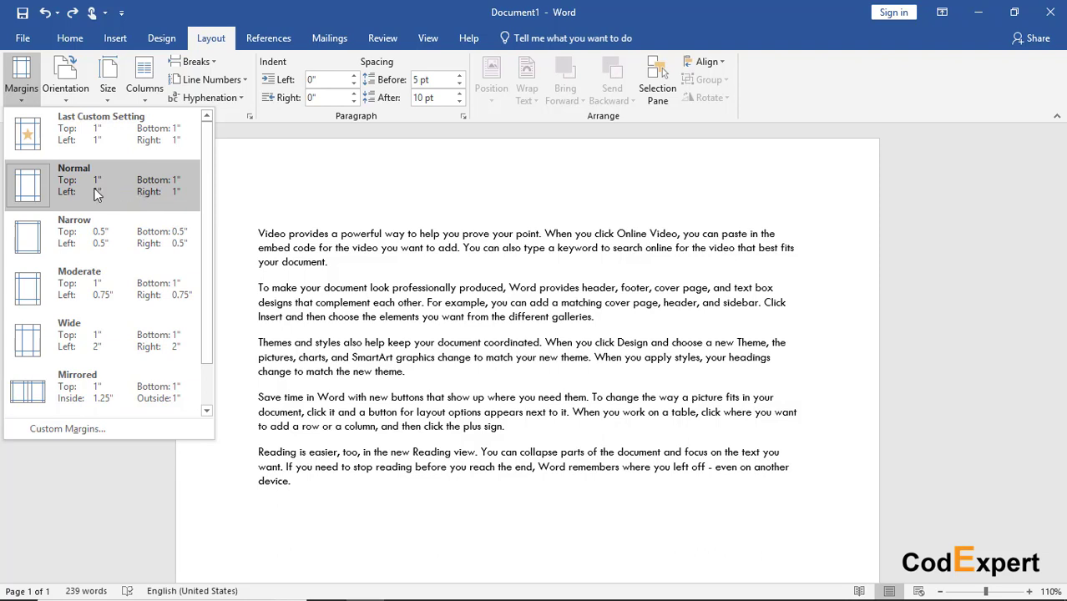
click(117, 243)
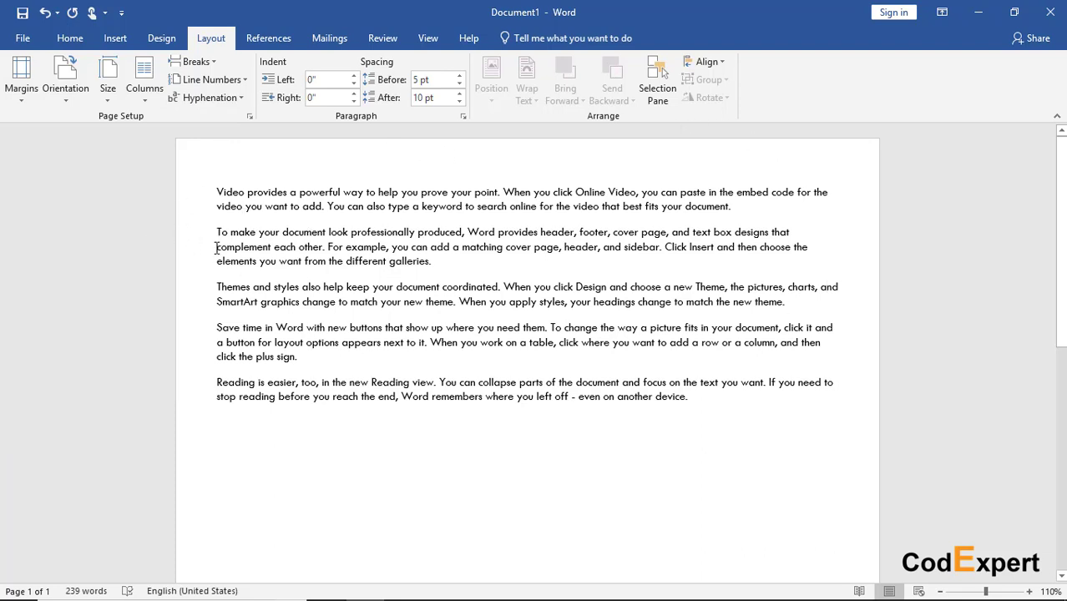
click(22, 82)
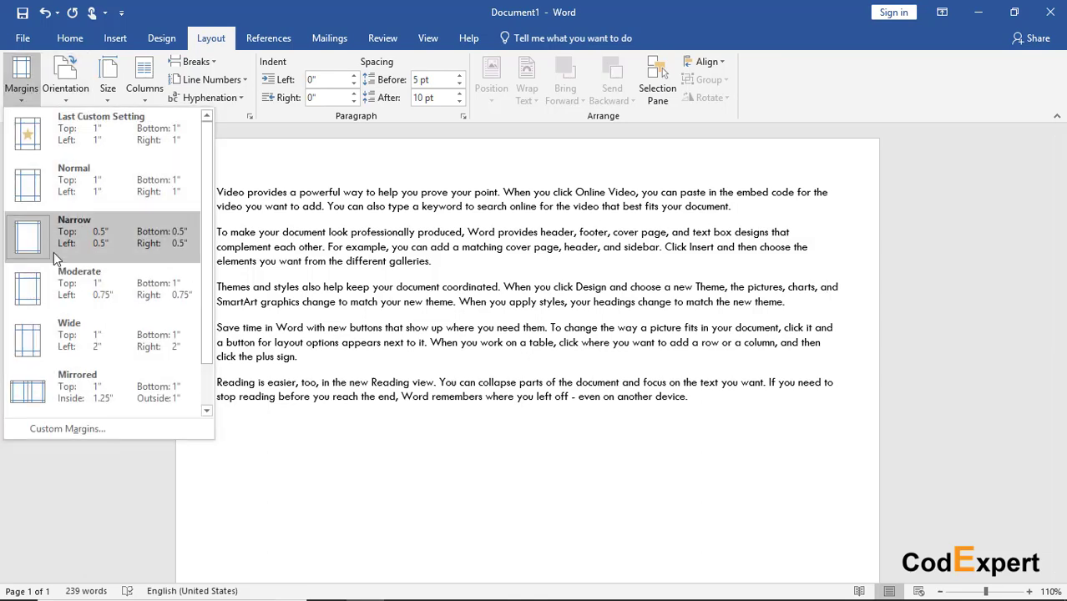
click(62, 294)
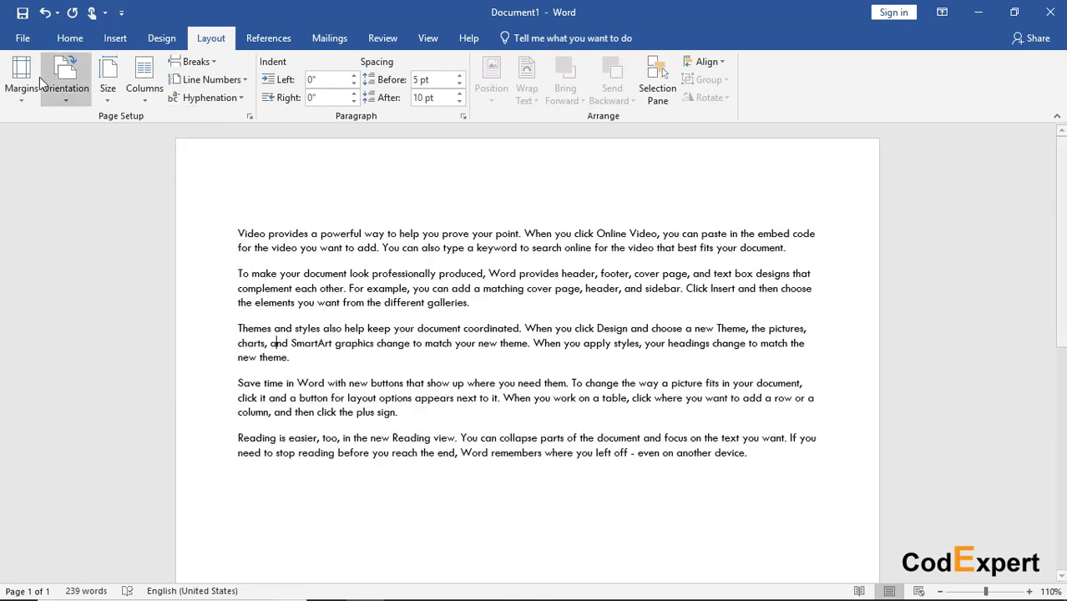
Step: Apply the Wide margin preset to the document and switch it to Mirrored
click(17, 82)
click(75, 332)
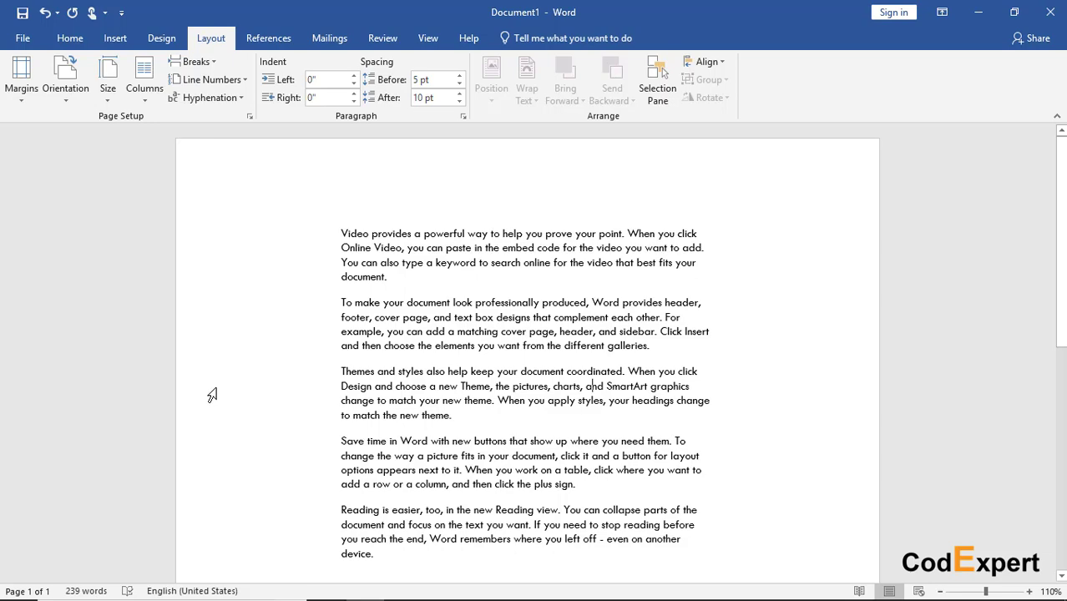
click(21, 82)
click(90, 396)
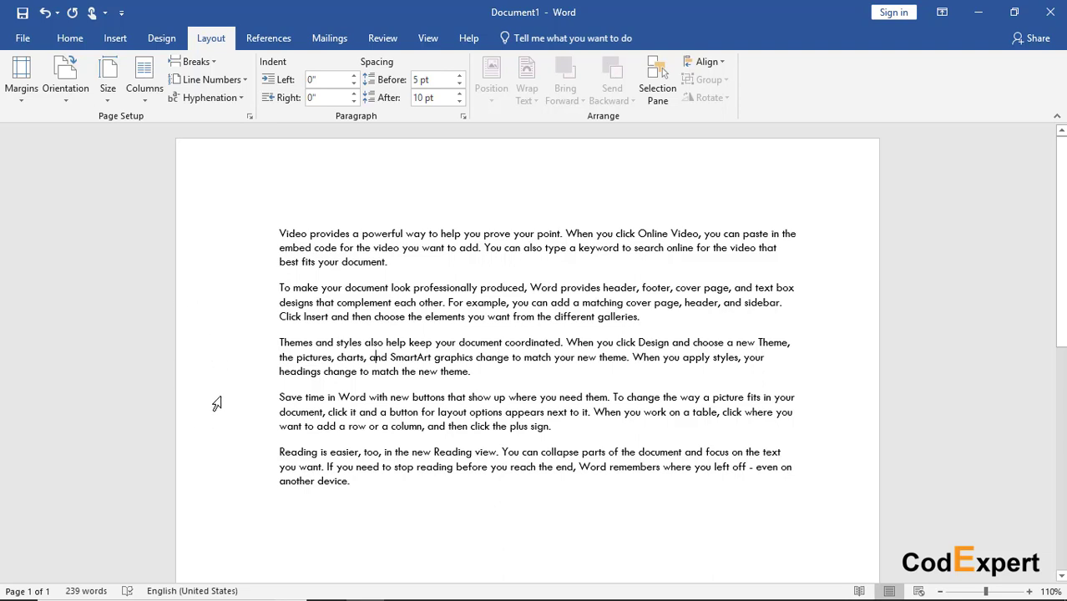
Step: Review the margin fields in the custom margin settings for the mirrored layout and close them without changes
click(13, 92)
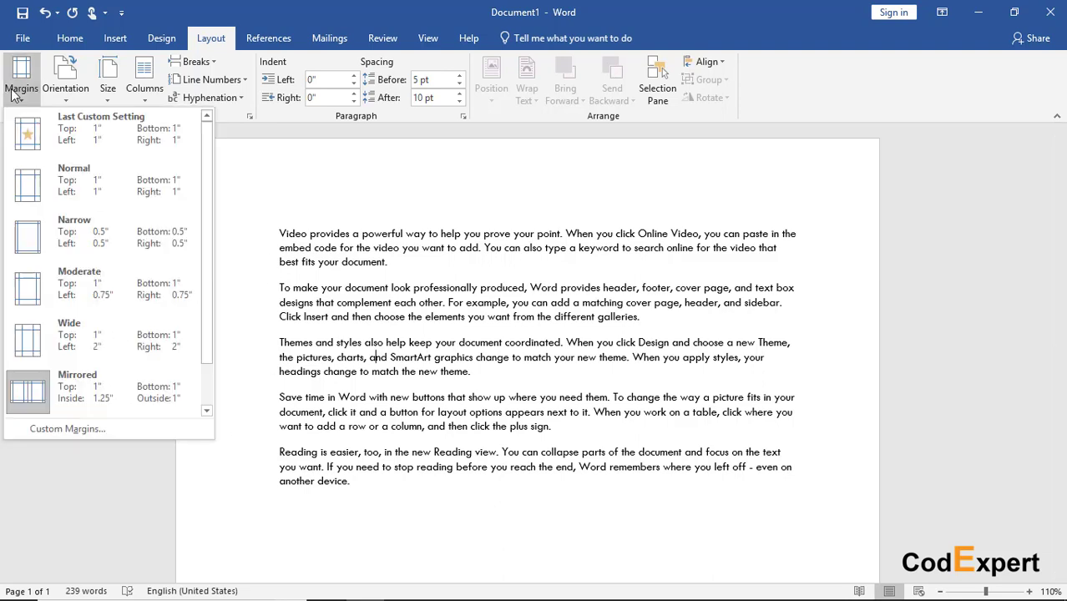
click(69, 429)
click(402, 206)
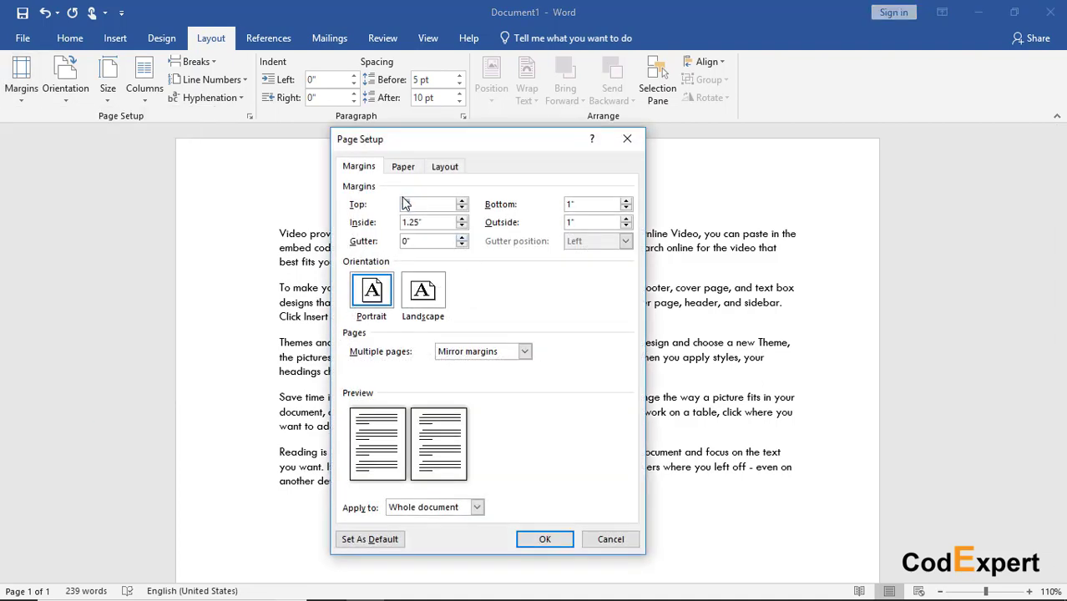
double_click(401, 207)
key(Tab)
key(Tab)
key(Tab)
click(627, 139)
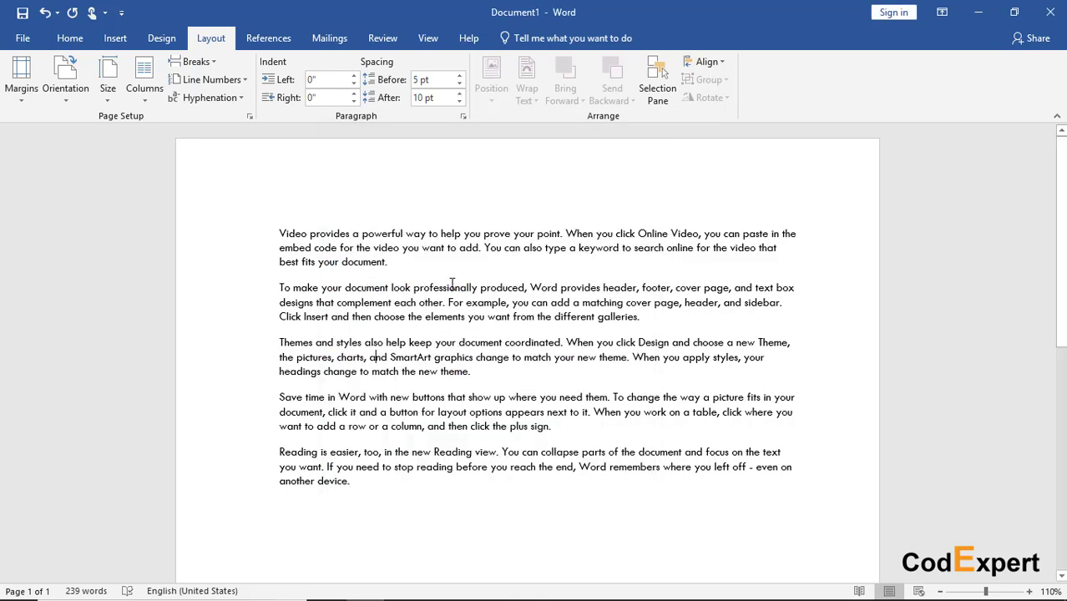
Step: Apply the Normal margin preset to the document and review its values in the custom margin settings
click(21, 87)
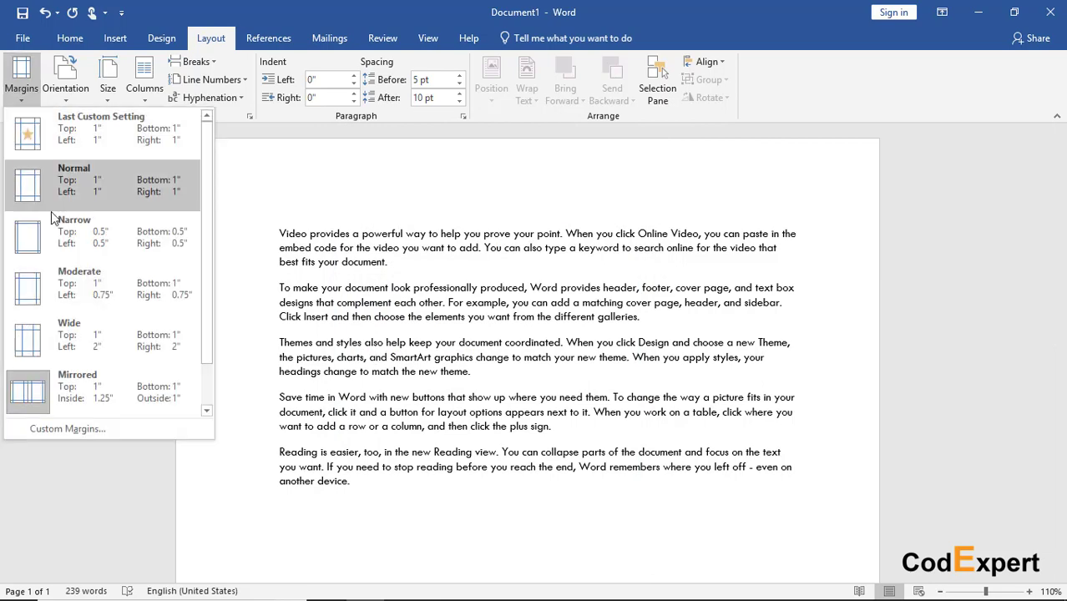
click(75, 184)
click(21, 83)
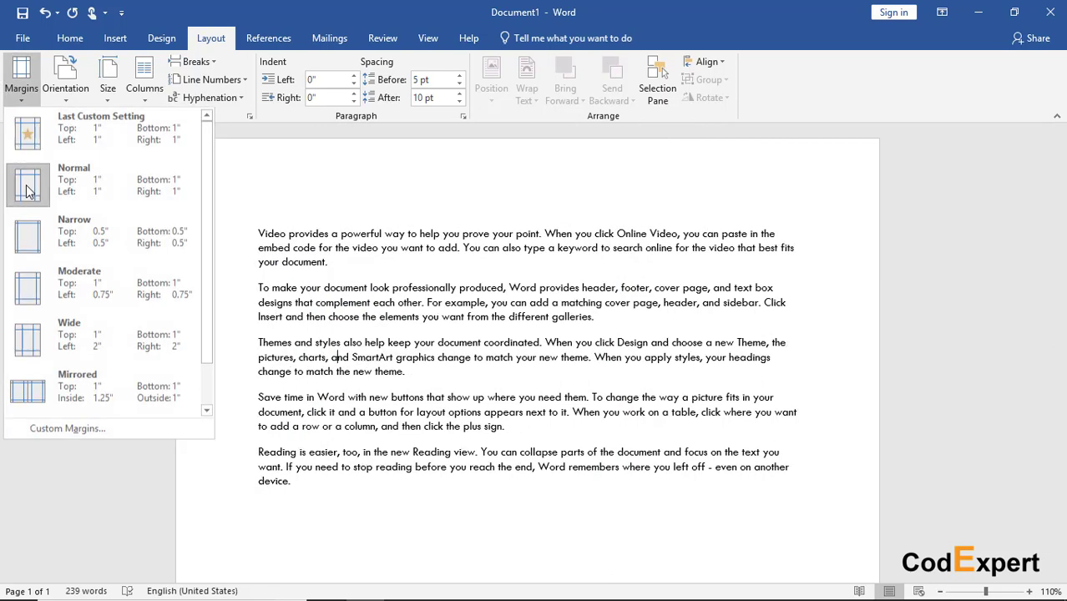
click(67, 429)
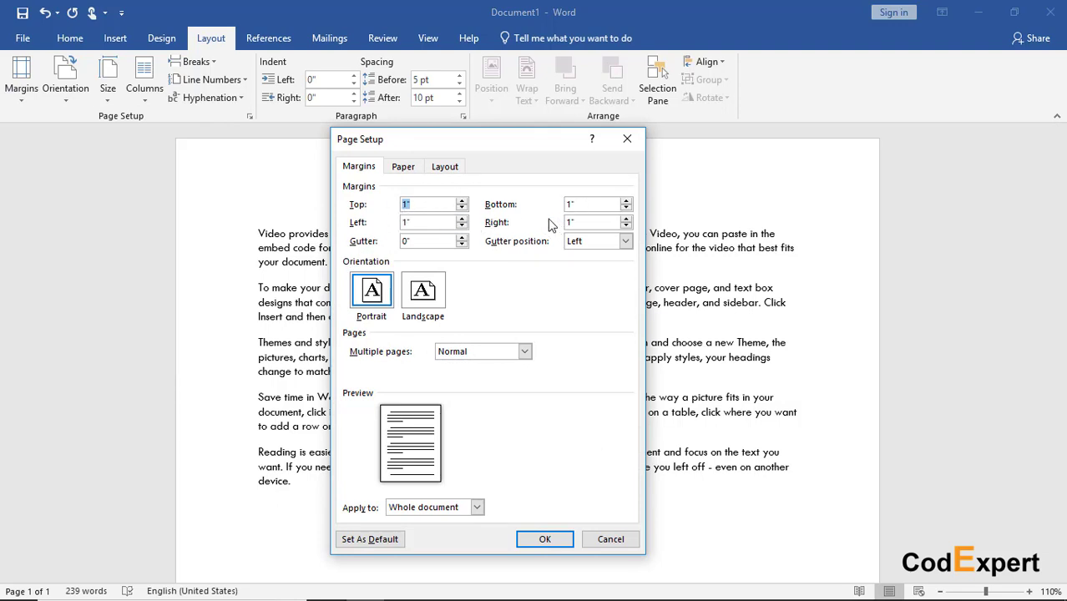
click(561, 540)
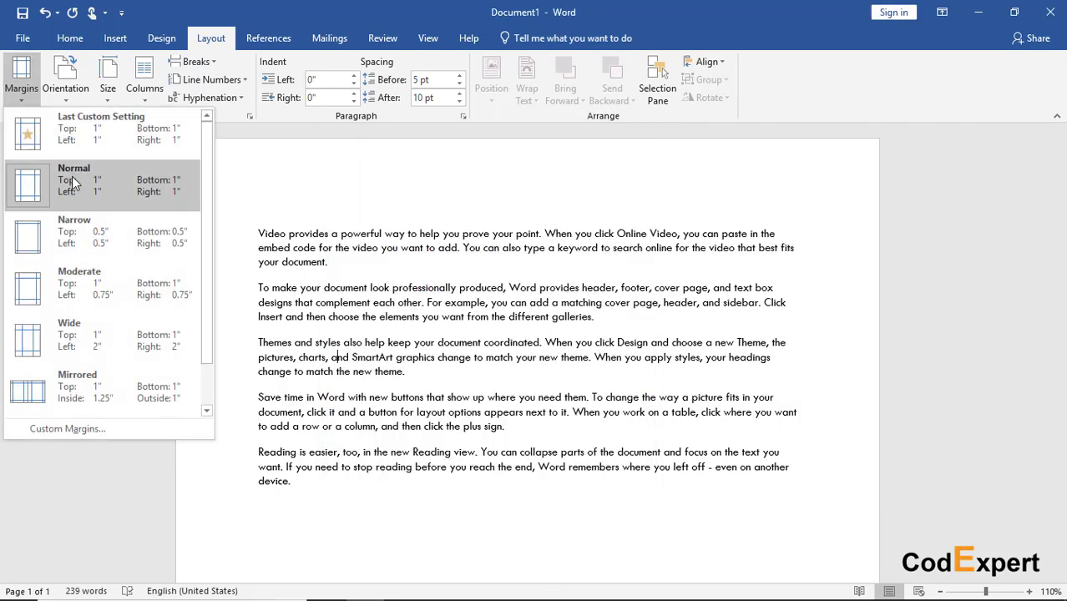
click(297, 267)
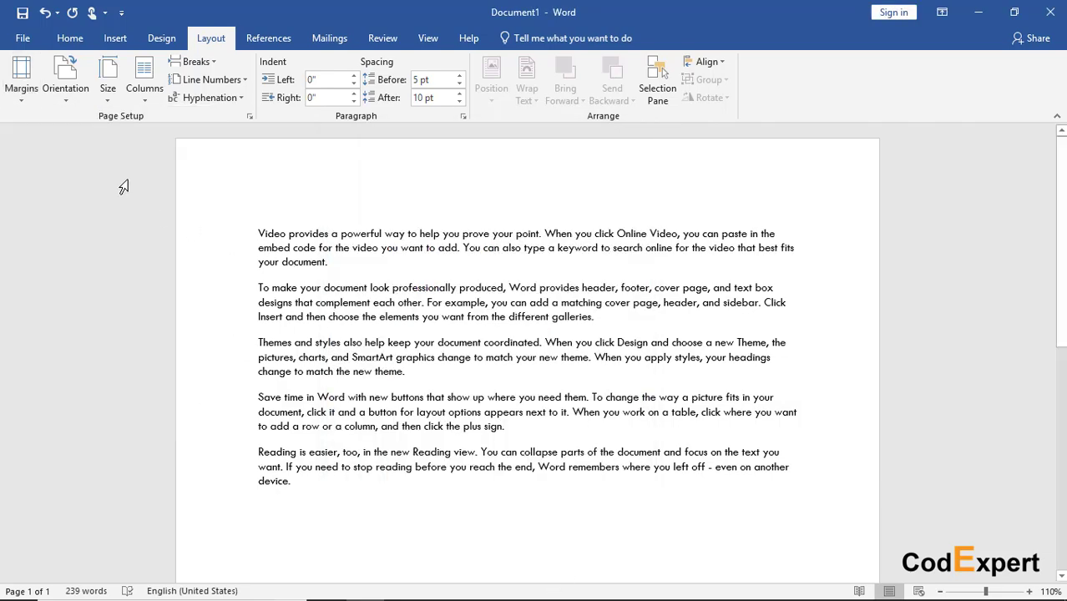
Step: Change the page orientation to Landscape with the page zoomed out to 50%
click(65, 90)
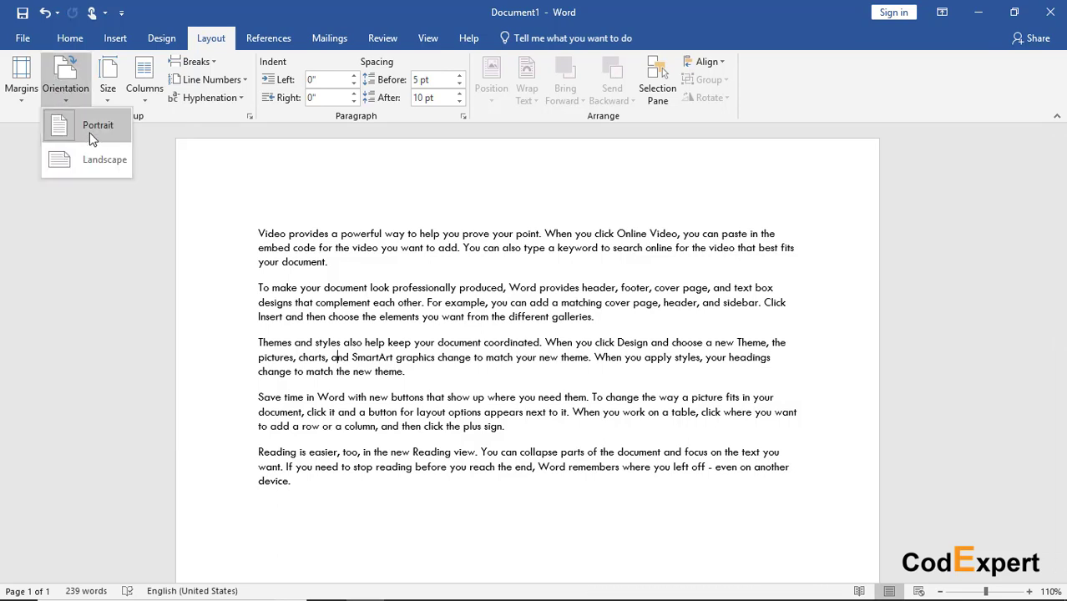
click(426, 329)
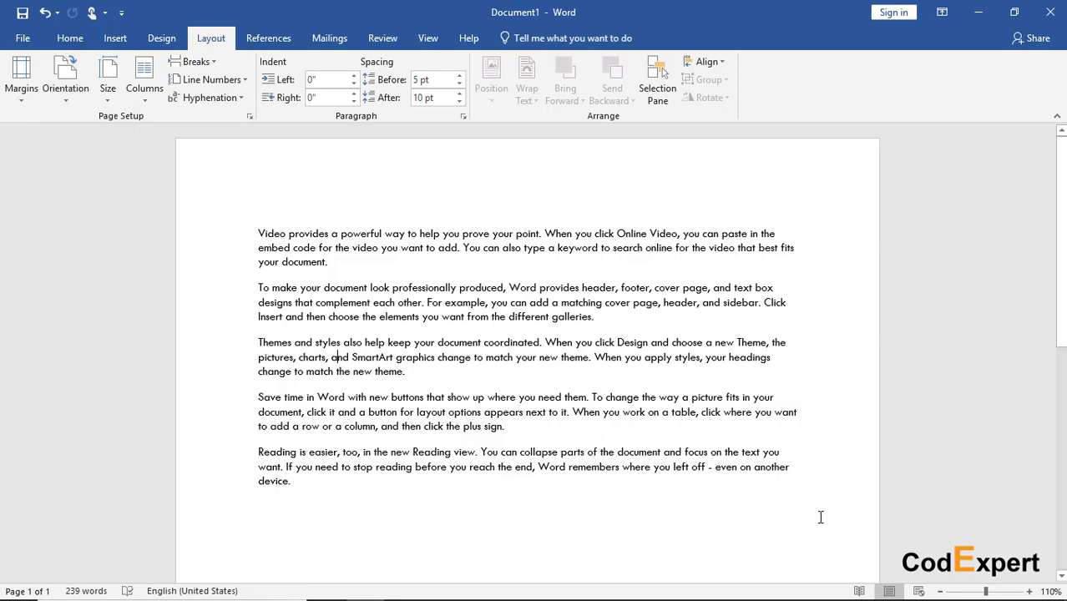
click(942, 591)
click(943, 591)
click(942, 591)
click(942, 591)
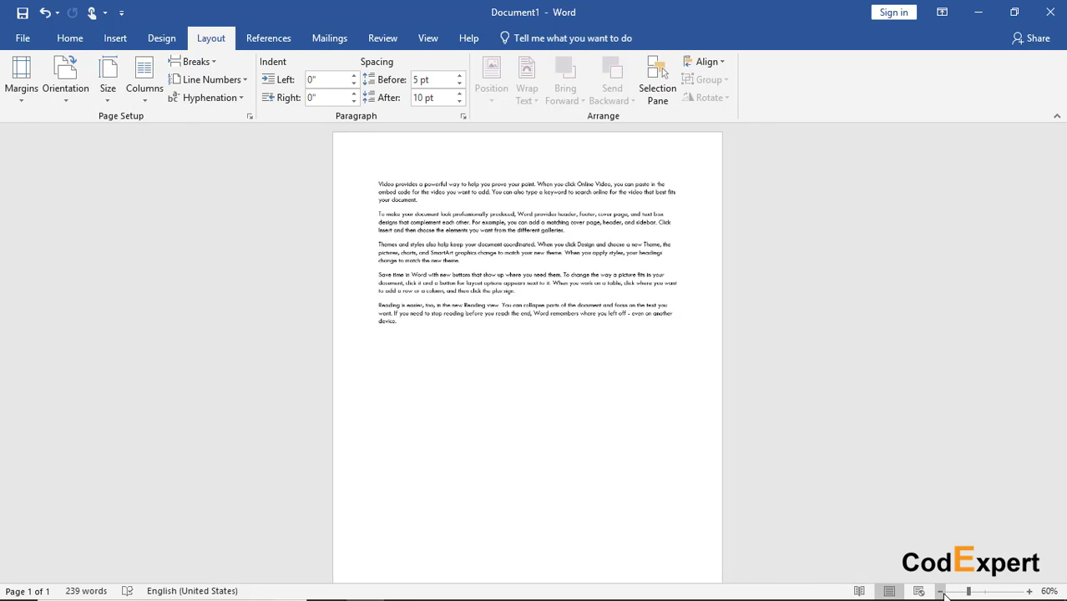
click(942, 591)
click(943, 591)
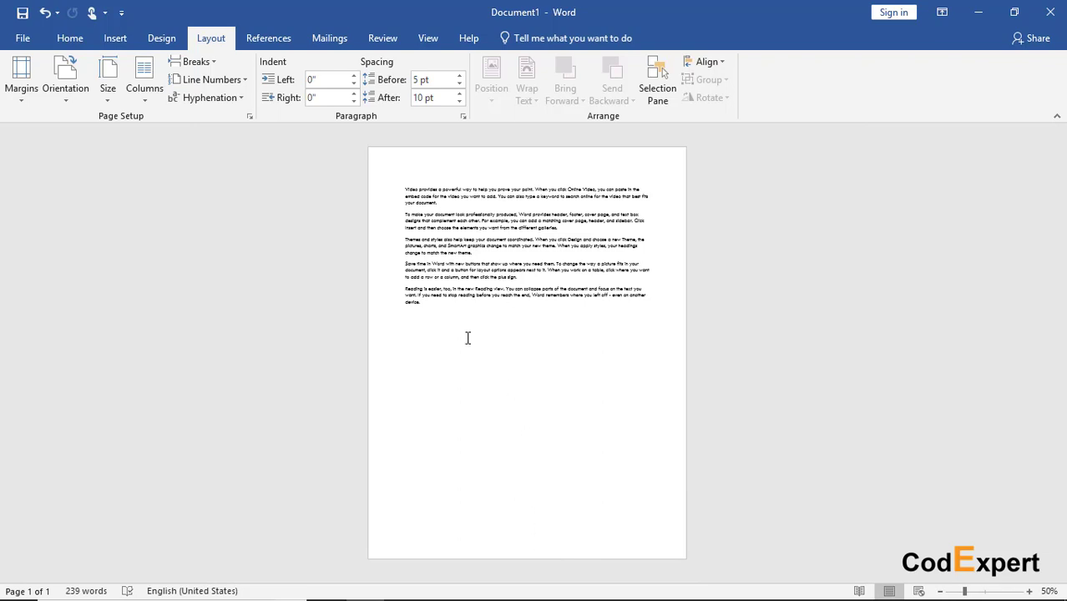
click(67, 84)
click(89, 167)
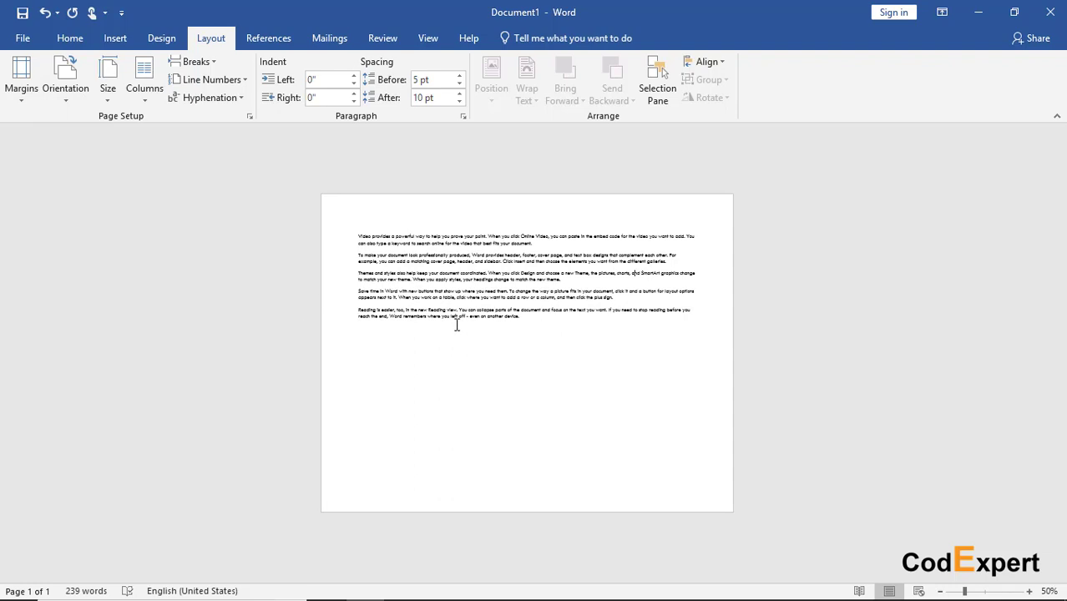
Step: Return the page orientation to Portrait and restore the zoom to 100%
click(66, 84)
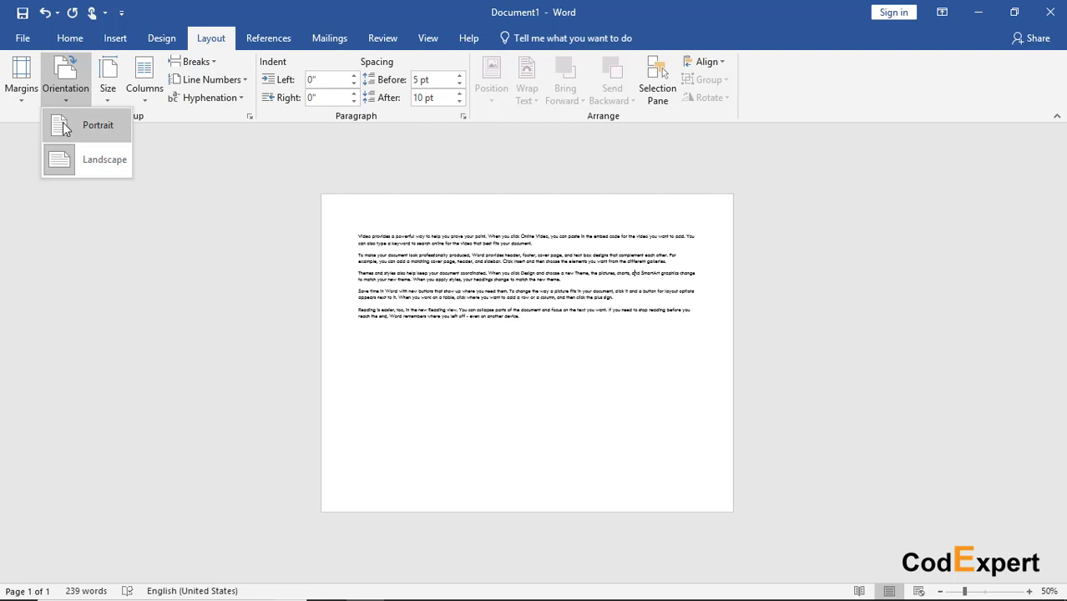
click(66, 121)
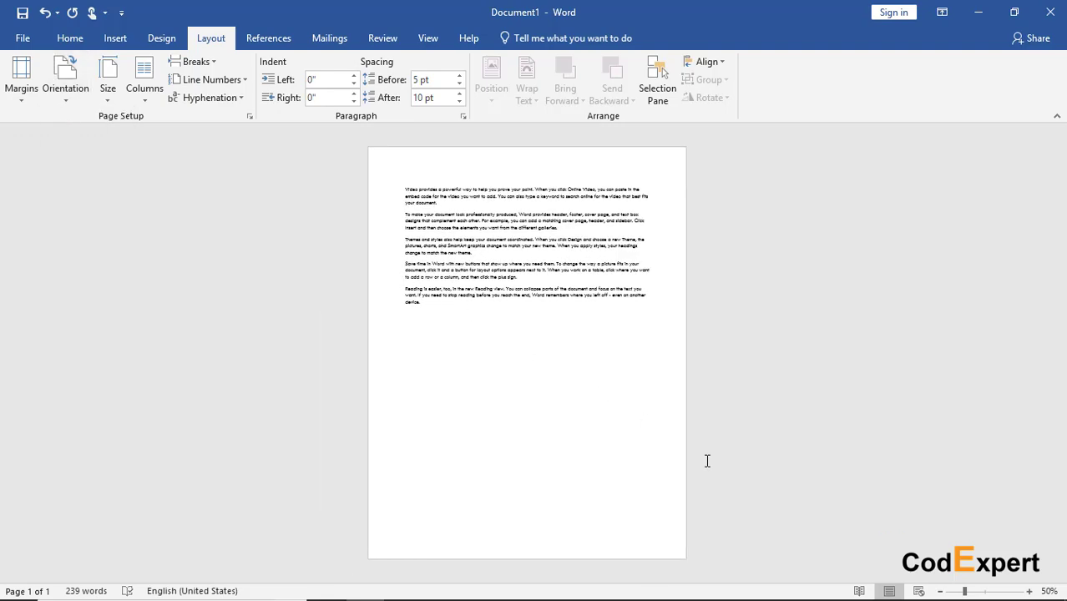
click(1029, 591)
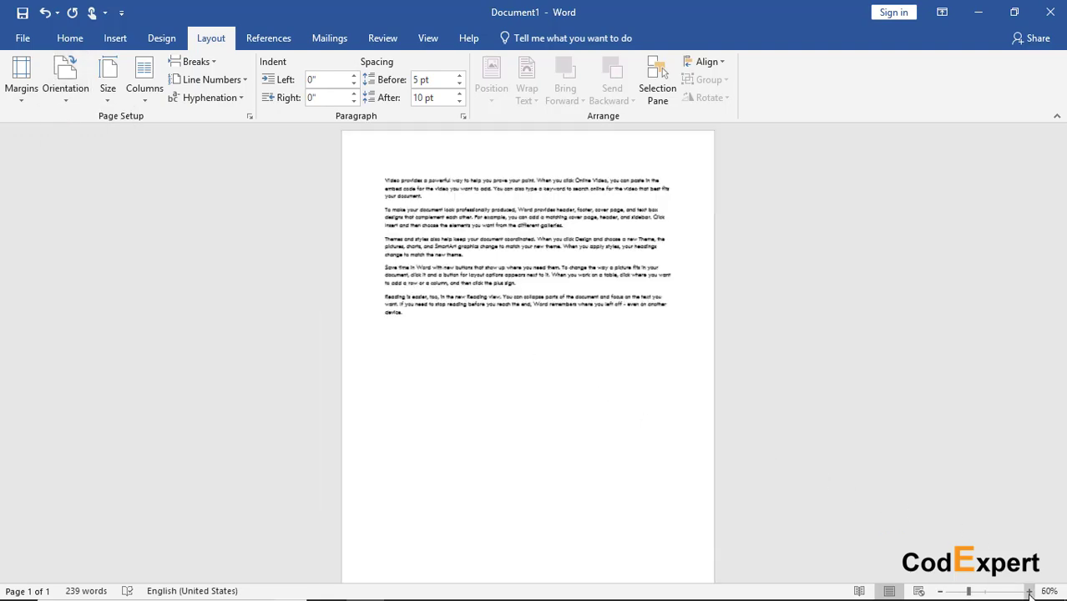
click(1030, 592)
click(1029, 591)
click(1030, 592)
click(1030, 591)
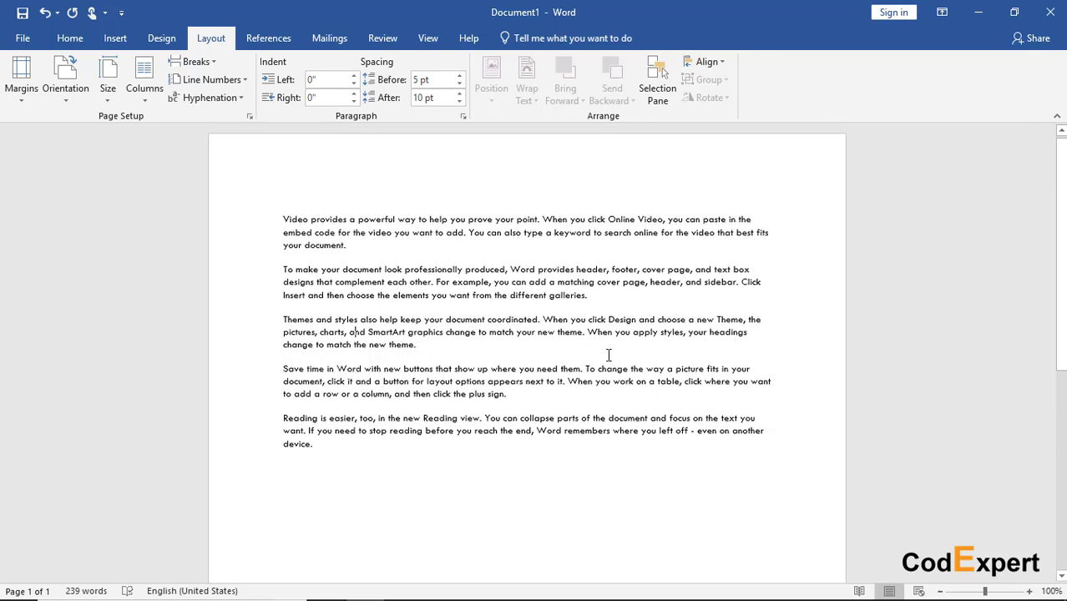
Step: Set the paper size of the document to A4
click(111, 96)
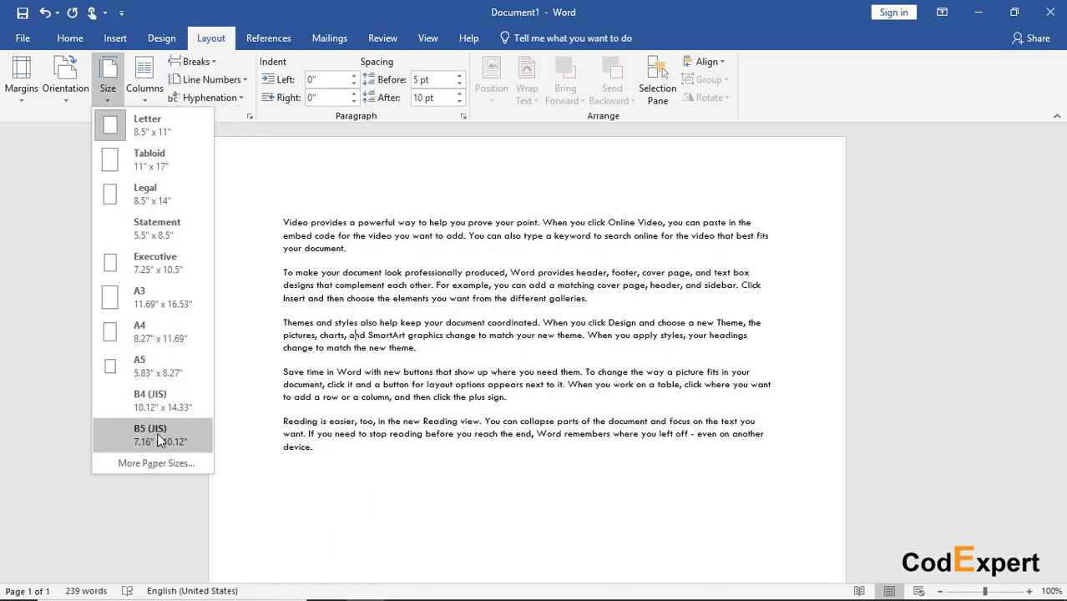
click(147, 332)
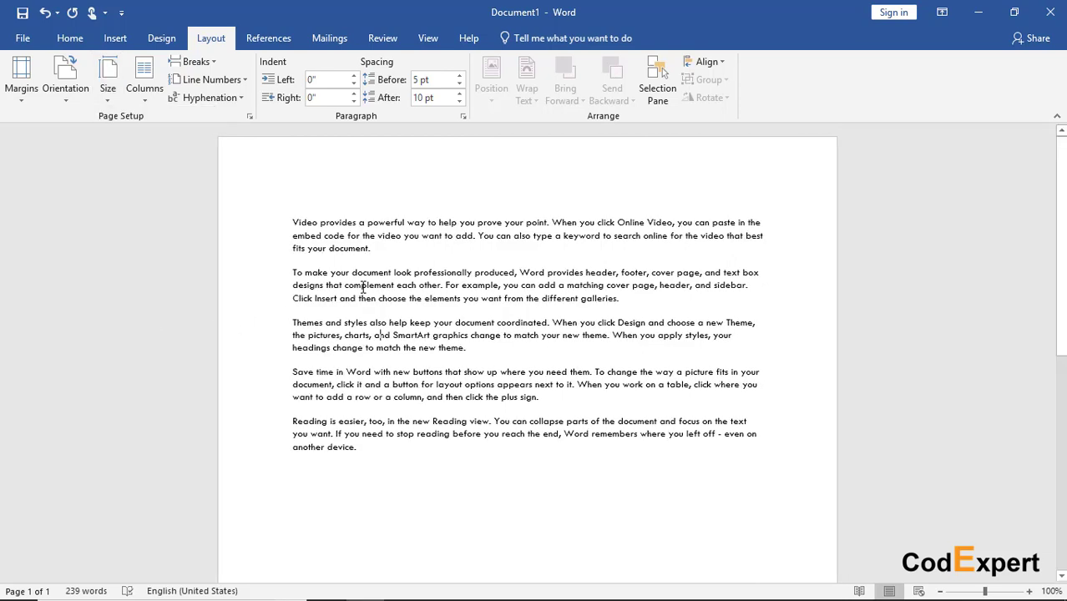
drag(624, 301, 292, 272)
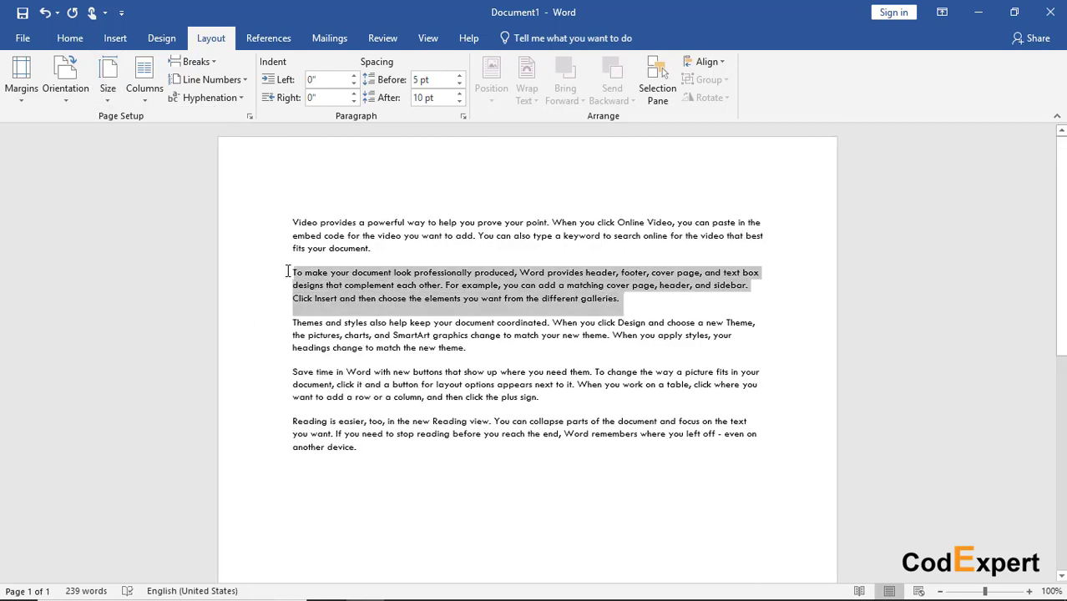
click(461, 288)
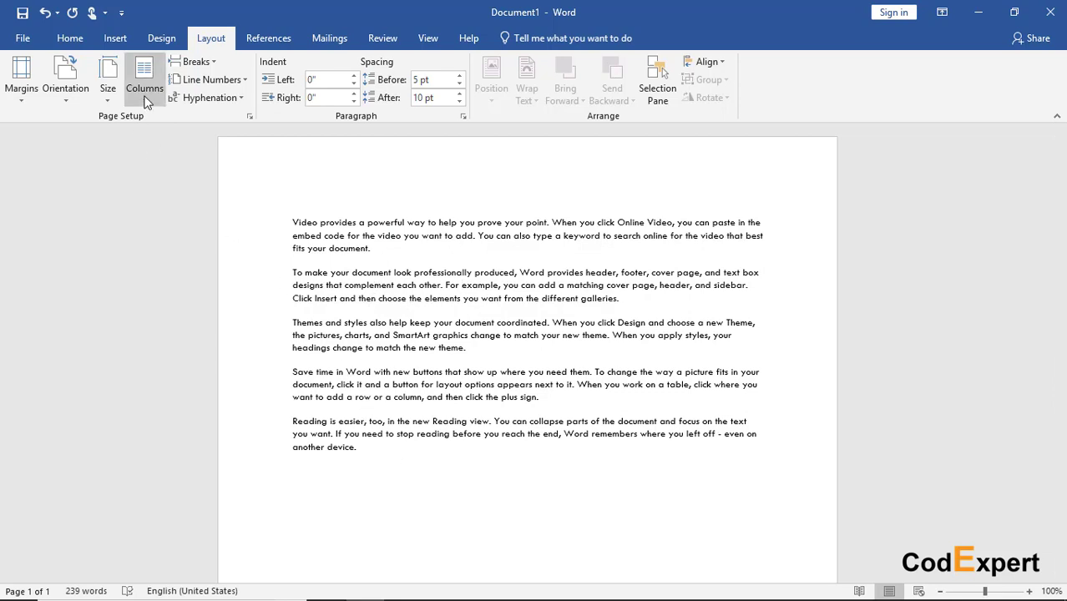
Step: Copy all the sample text and paste it as new paragraphs below the last paragraph
drag(383, 461, 270, 212)
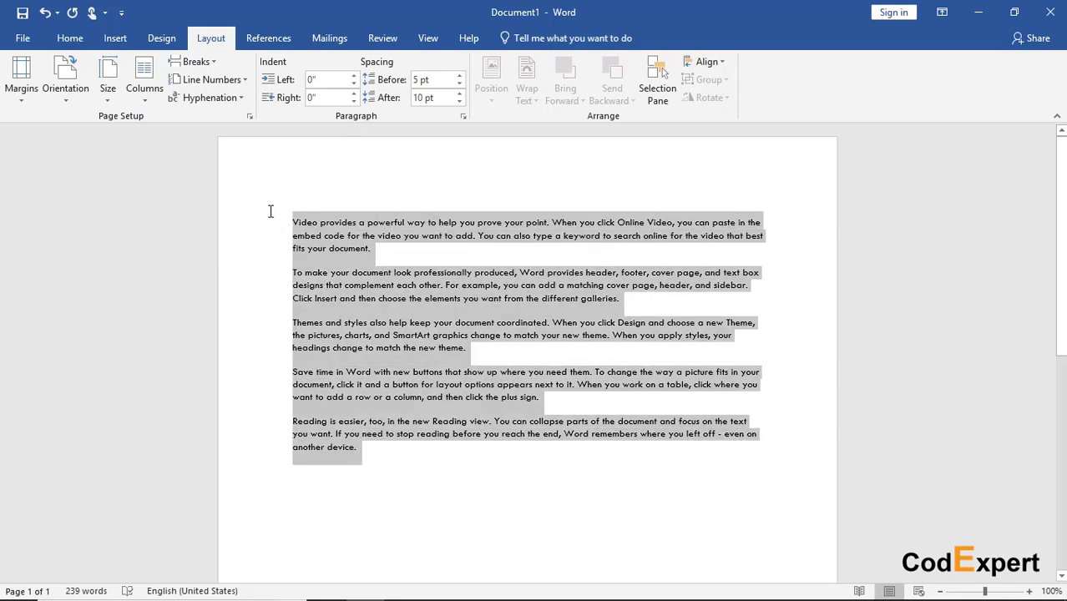
right_click(352, 249)
click(386, 279)
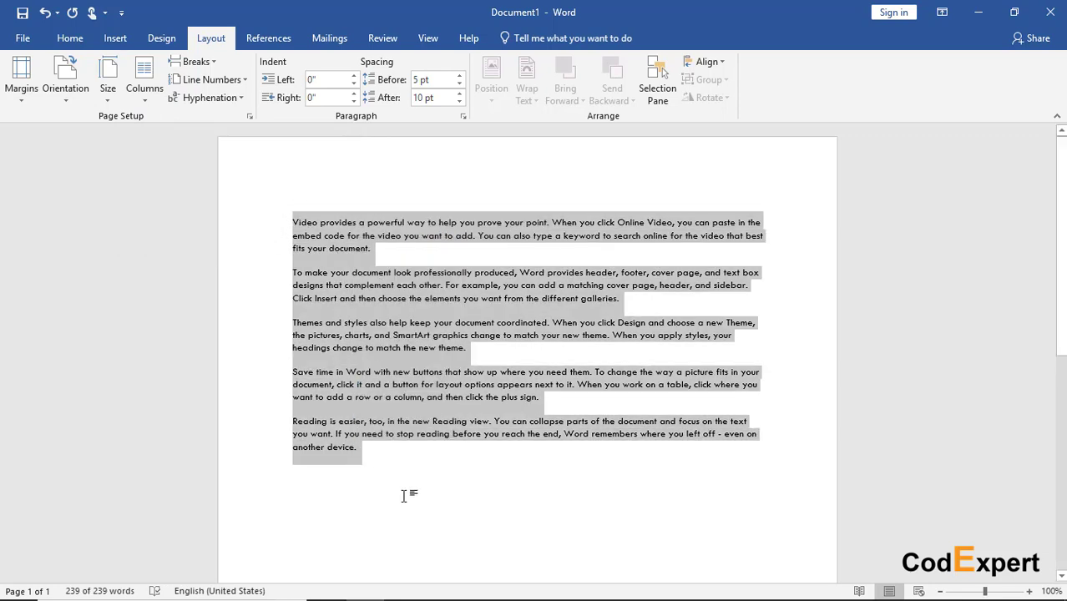
click(402, 454)
key(Return)
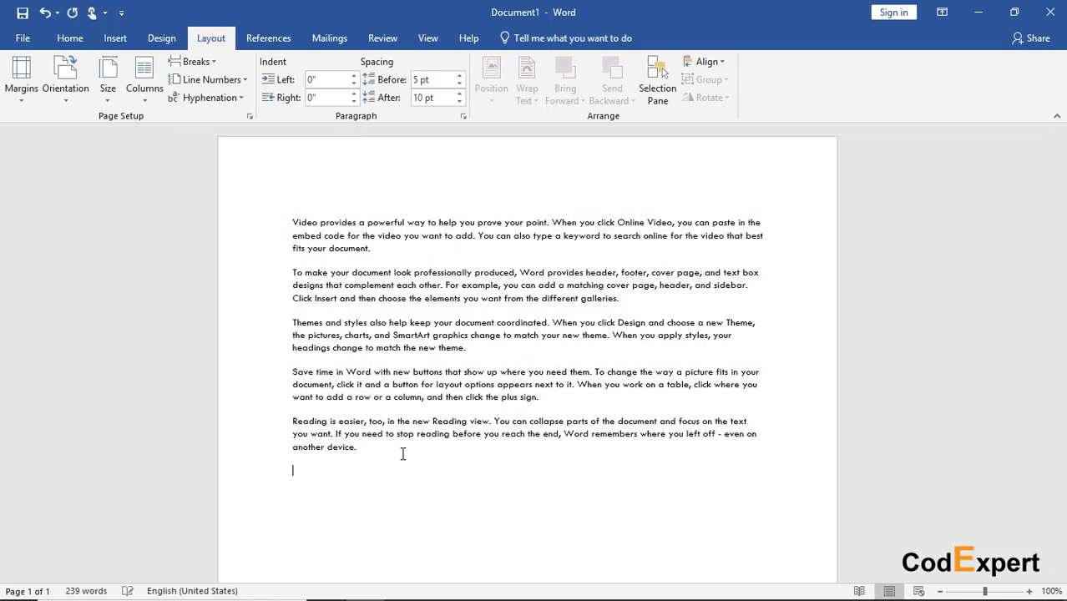
key(ctrl+v)
scroll(226, 190, up, 6)
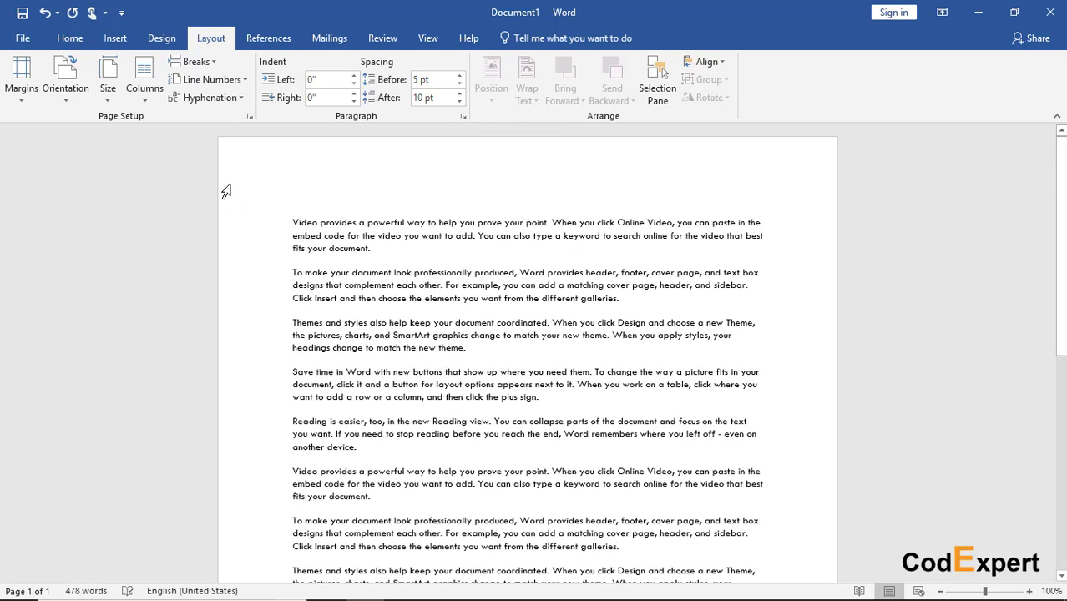
Step: Arrange the document text in two columns and switch it to three
click(146, 92)
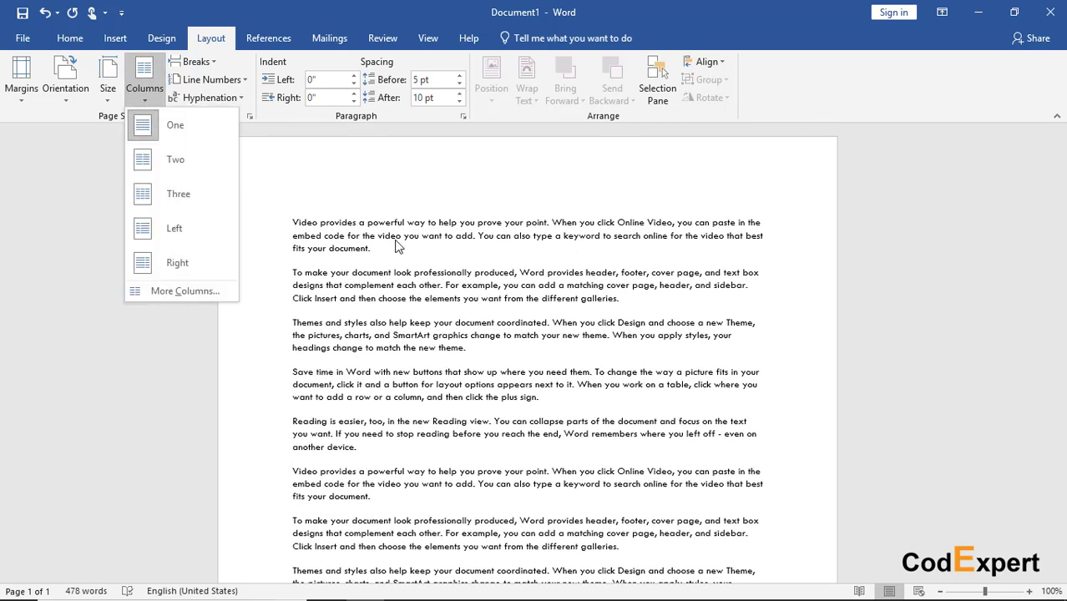
click(170, 161)
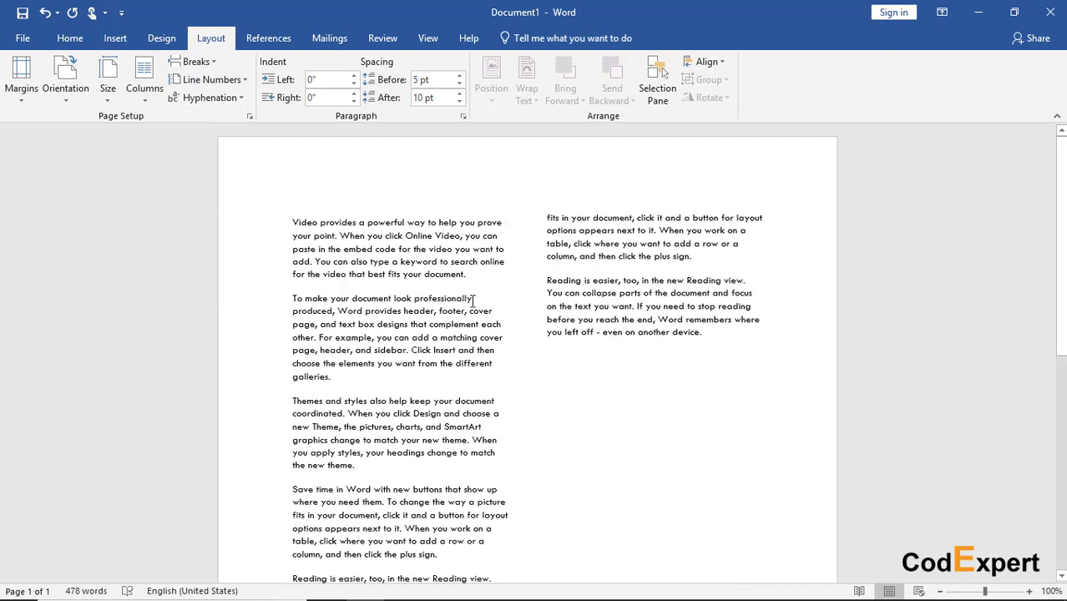
click(153, 89)
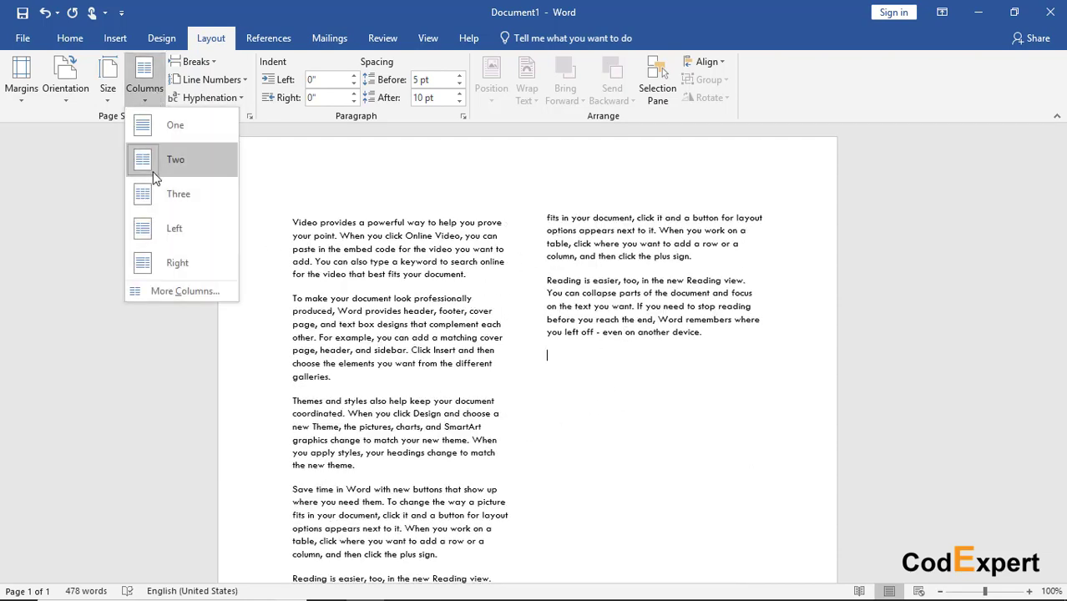
click(150, 193)
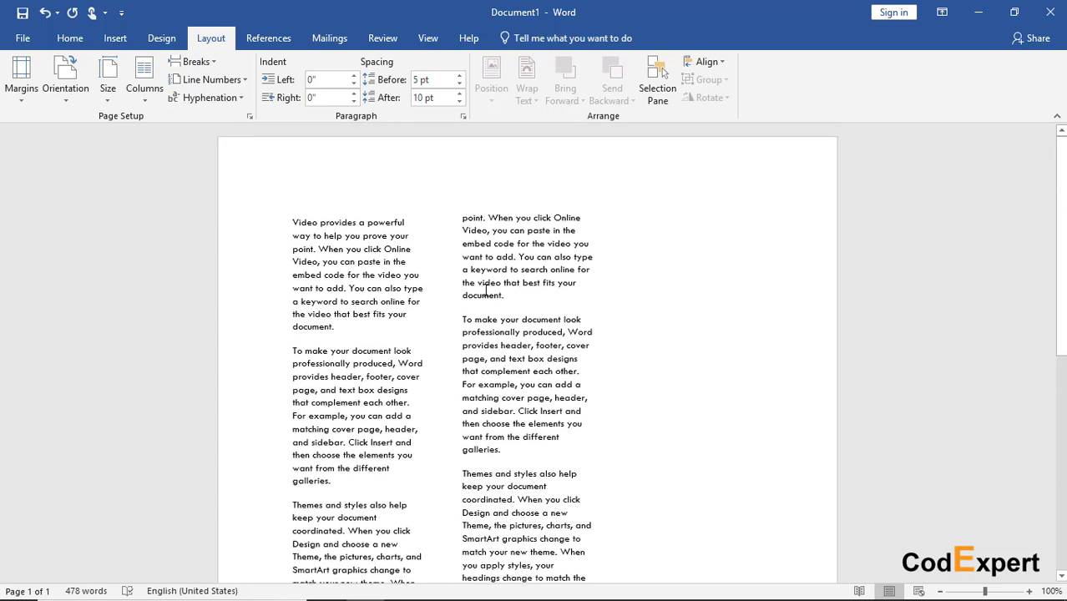
Step: Apply the Left column preset to the document and switch it to Right
click(153, 94)
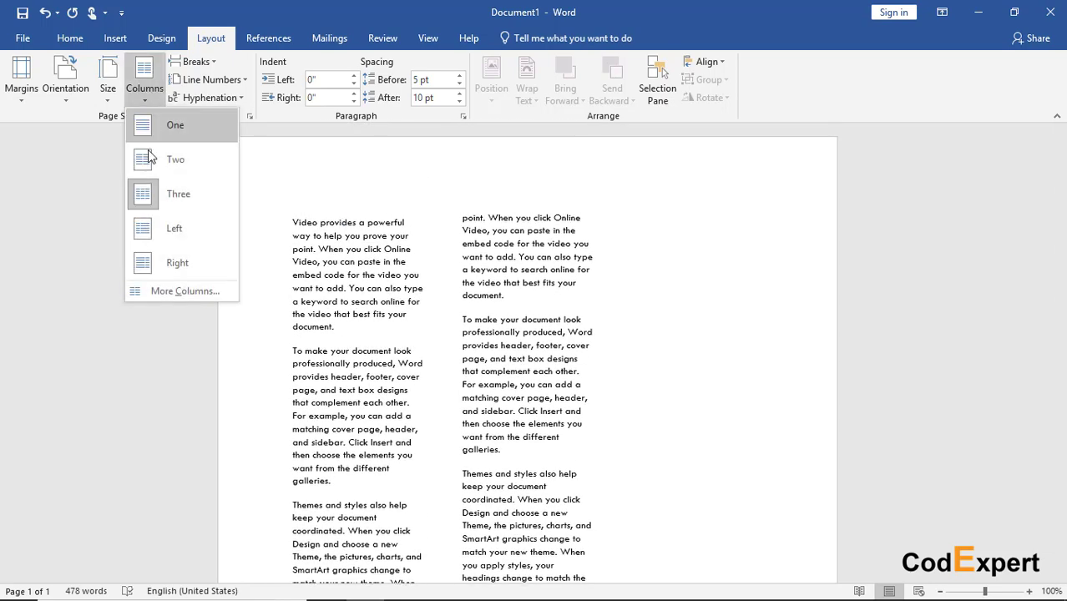
click(177, 229)
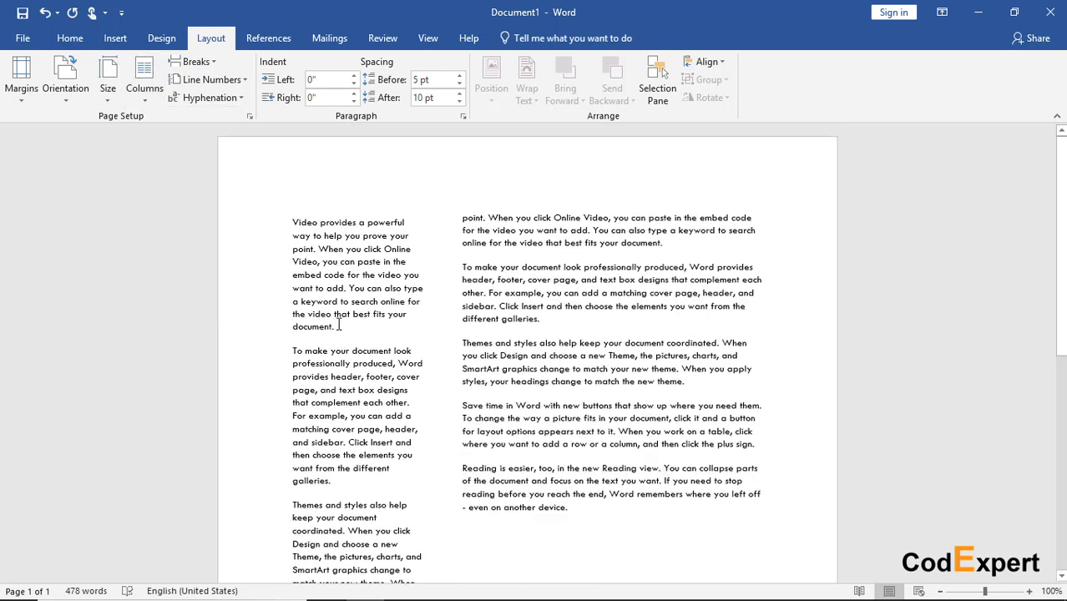
click(146, 90)
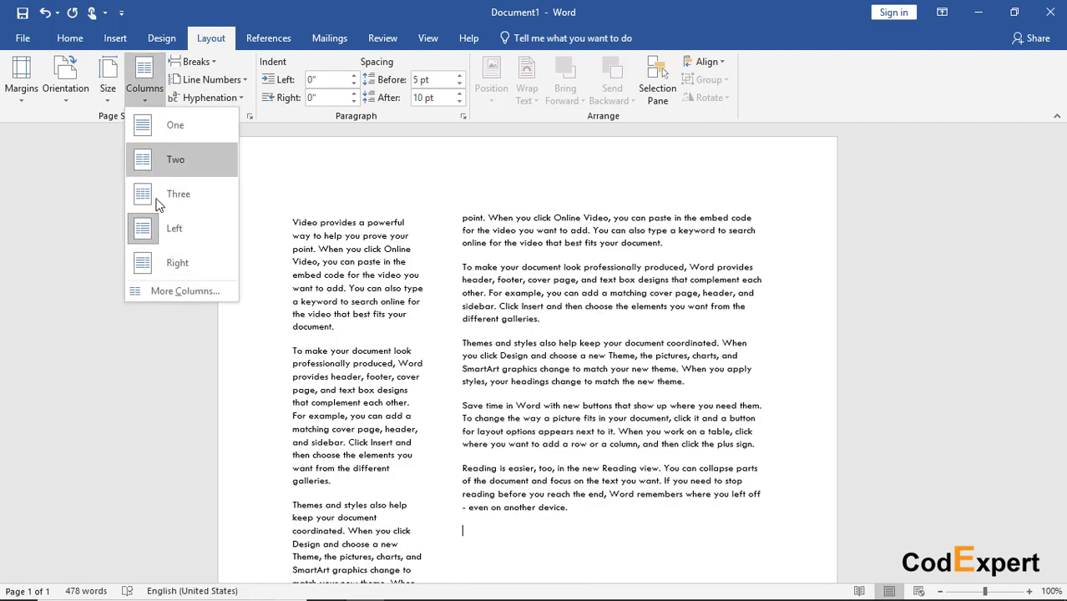
click(177, 263)
scroll(330, 298, up, 4)
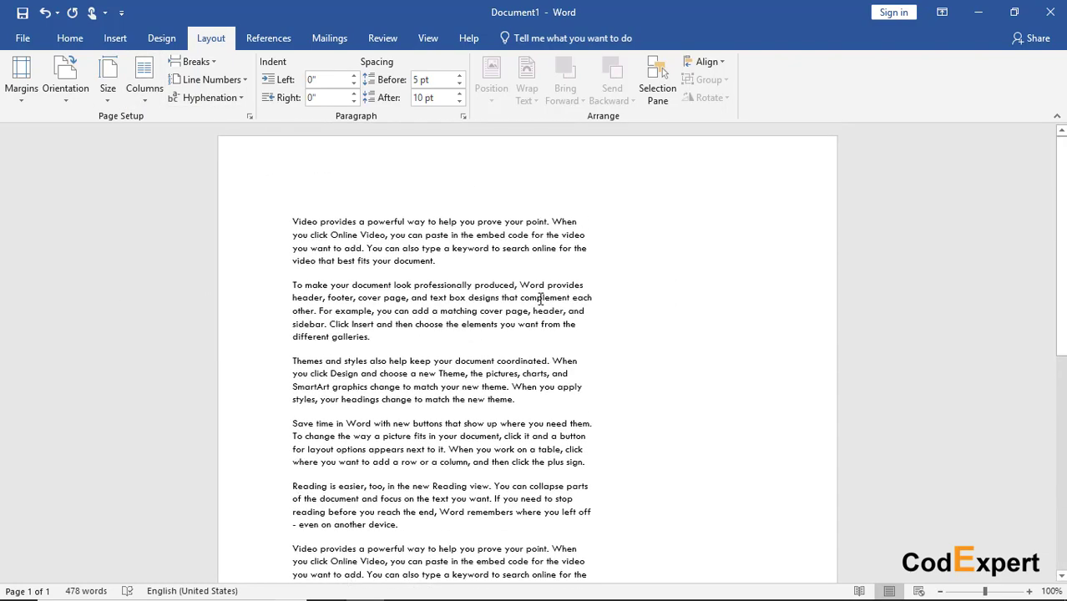
Step: Paste another copy of the sample text at the end of the document so it flows into the second column
scroll(328, 298, down, 10)
scroll(464, 395, up, 10)
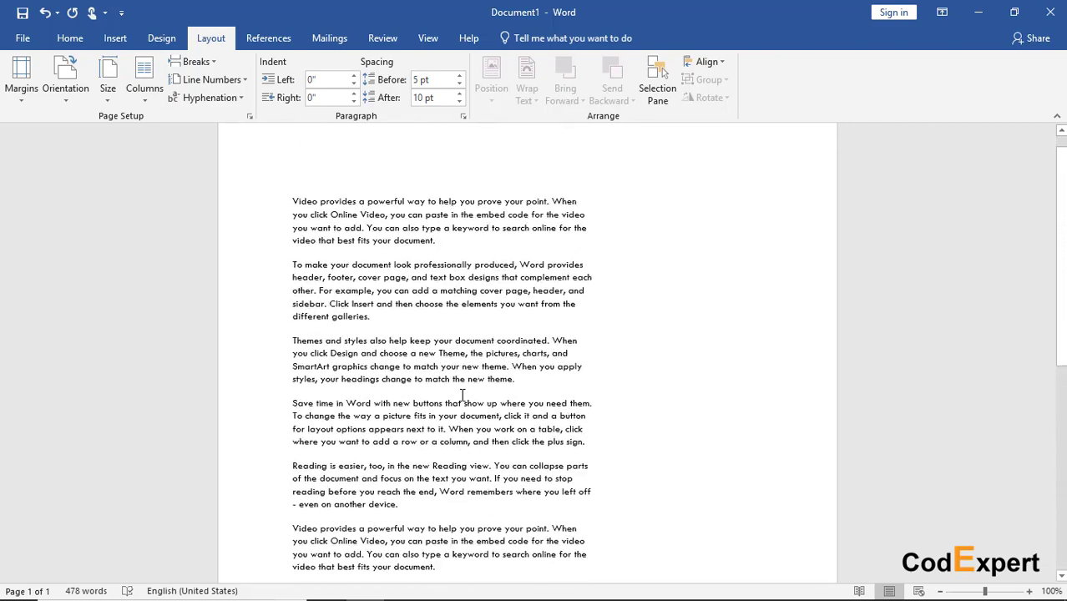
scroll(460, 394, down, 5)
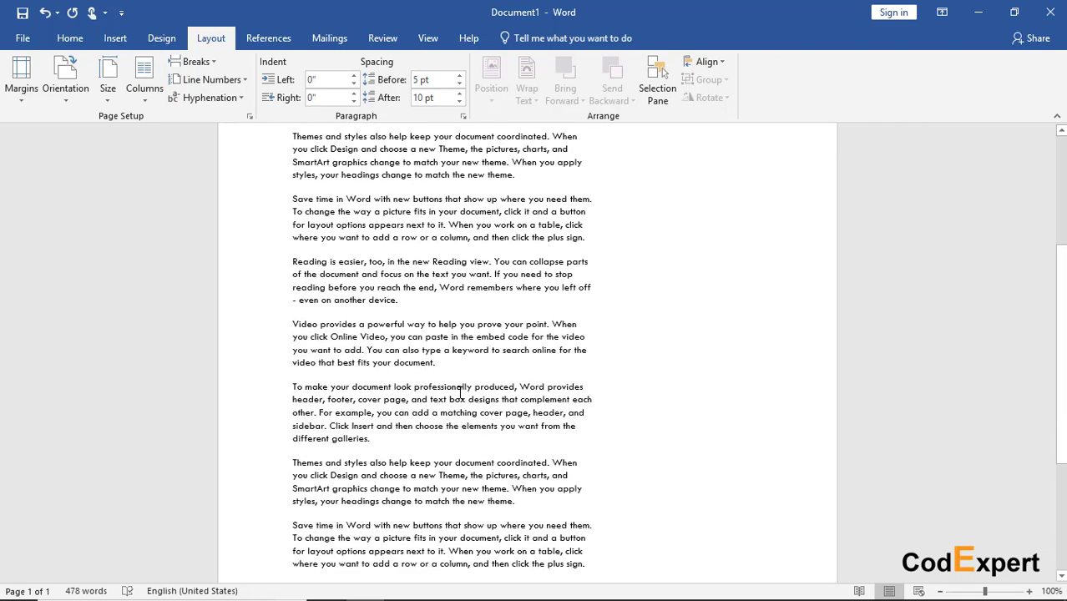
key(ctrl+v)
scroll(459, 393, up, 5)
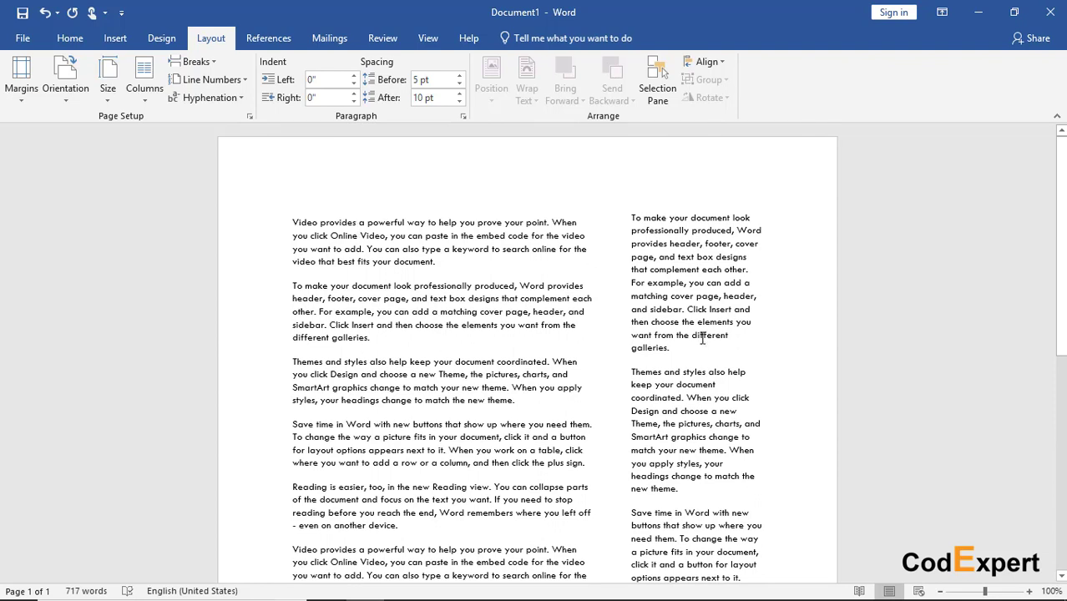
Step: Set the number of columns to 4 for the whole document in the custom column settings, keeping unequal column widths
click(148, 92)
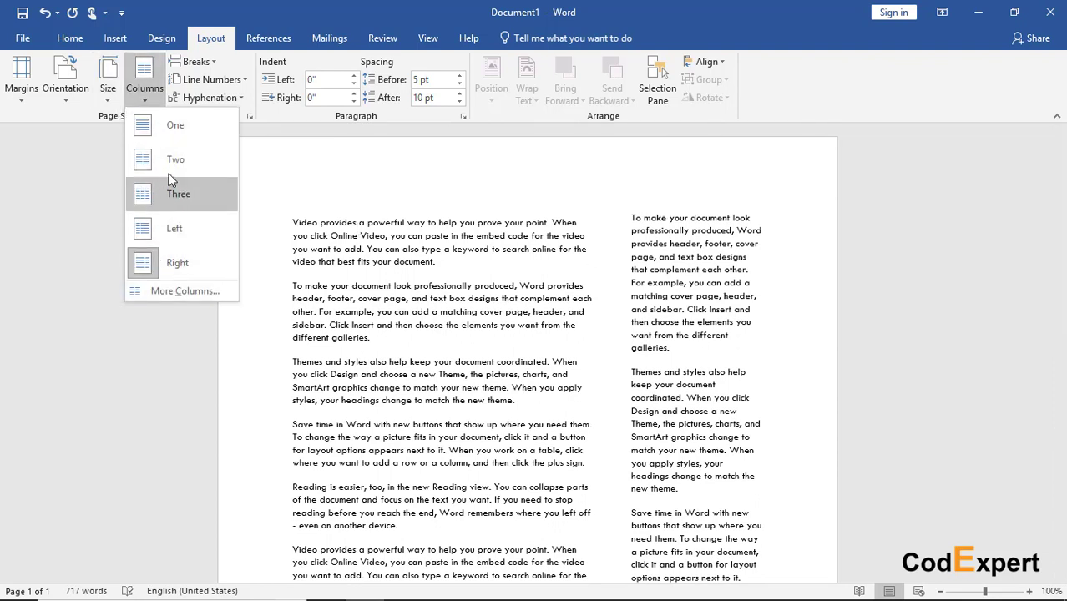
click(196, 296)
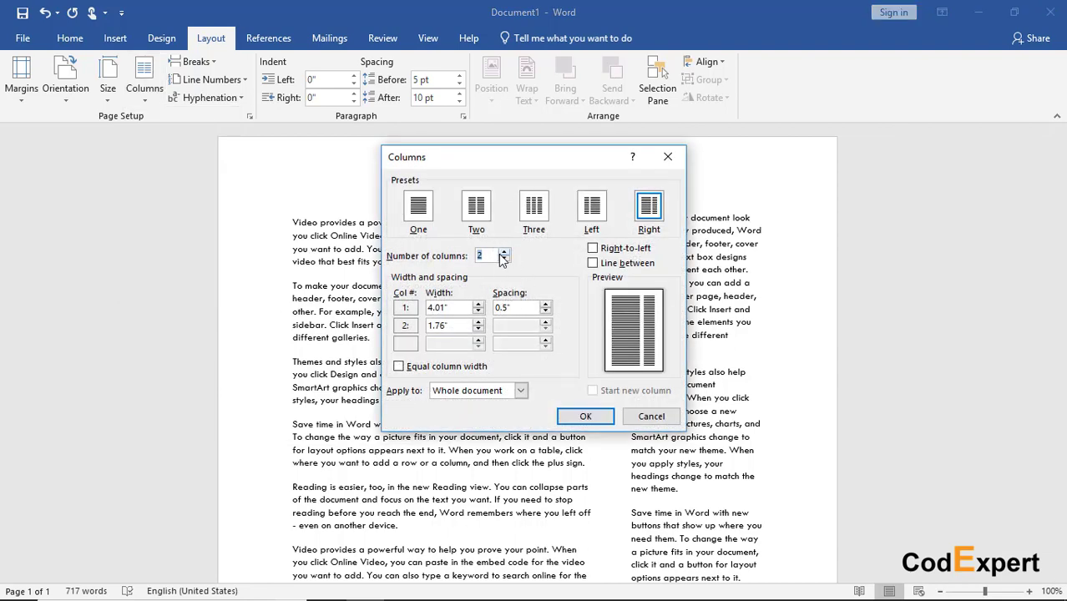
click(503, 252)
click(503, 252)
click(504, 252)
click(504, 252)
click(504, 252)
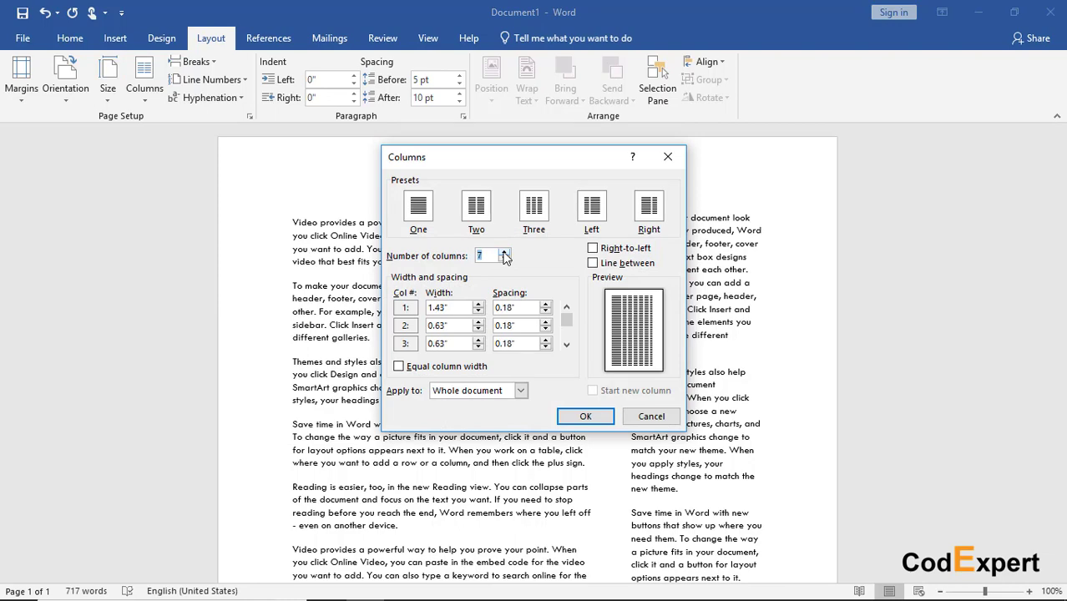
click(504, 252)
click(503, 259)
click(503, 259)
click(504, 259)
click(504, 258)
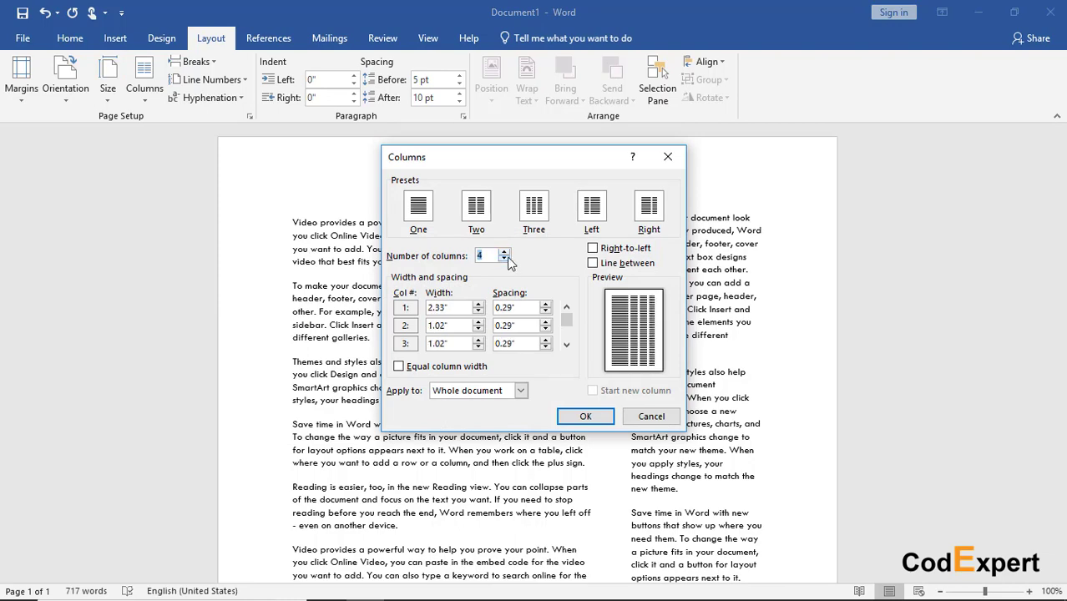
click(586, 418)
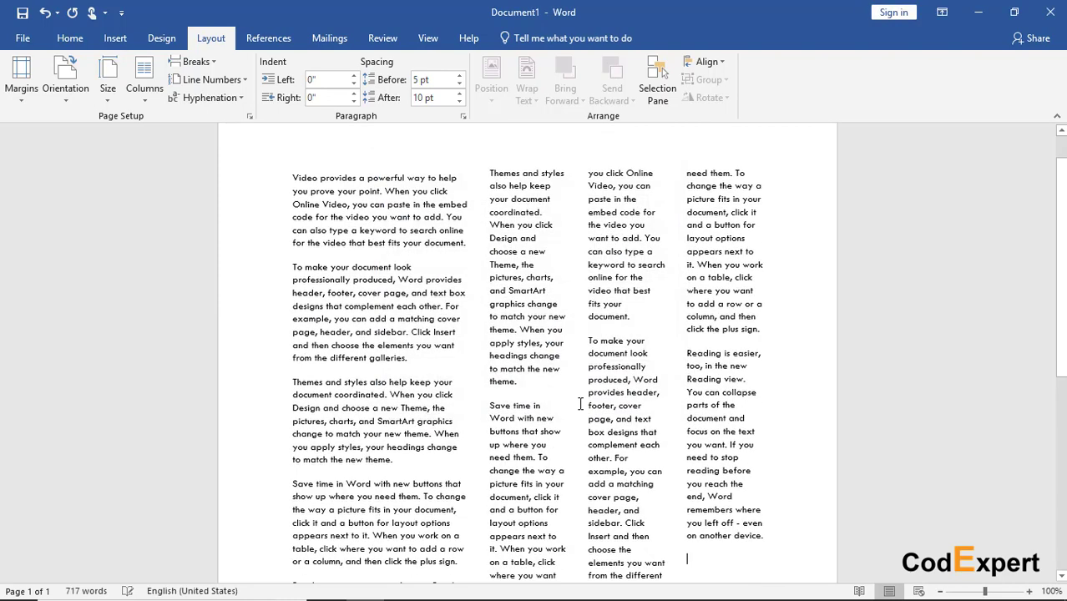
scroll(281, 224, up, 1)
Step: Apply the Three column preset, and increase the layout to four columns of equal width for the whole document
click(144, 88)
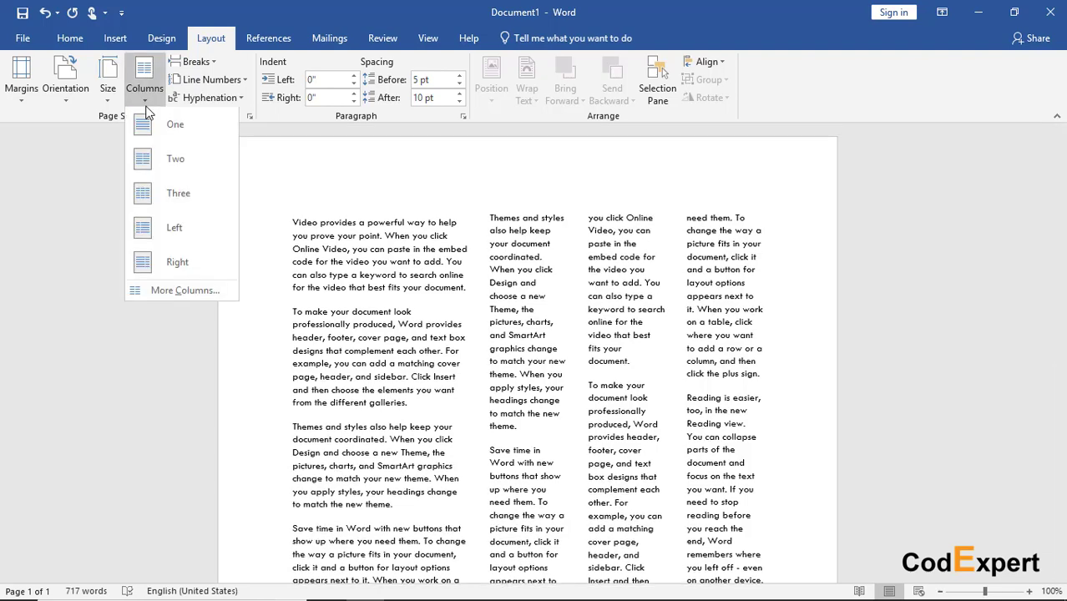
click(162, 191)
click(144, 88)
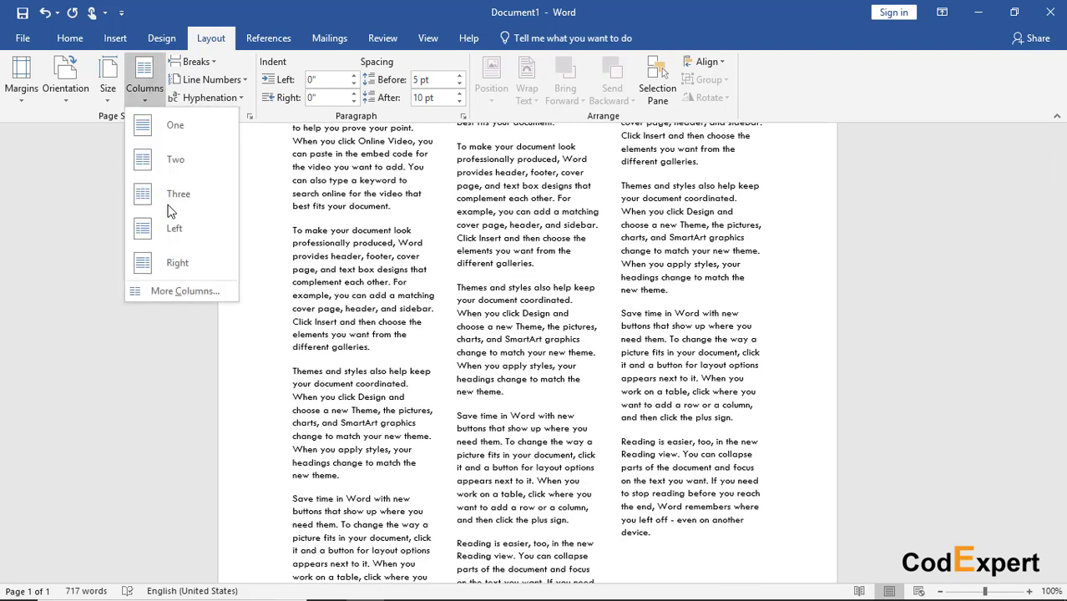
click(177, 289)
click(505, 252)
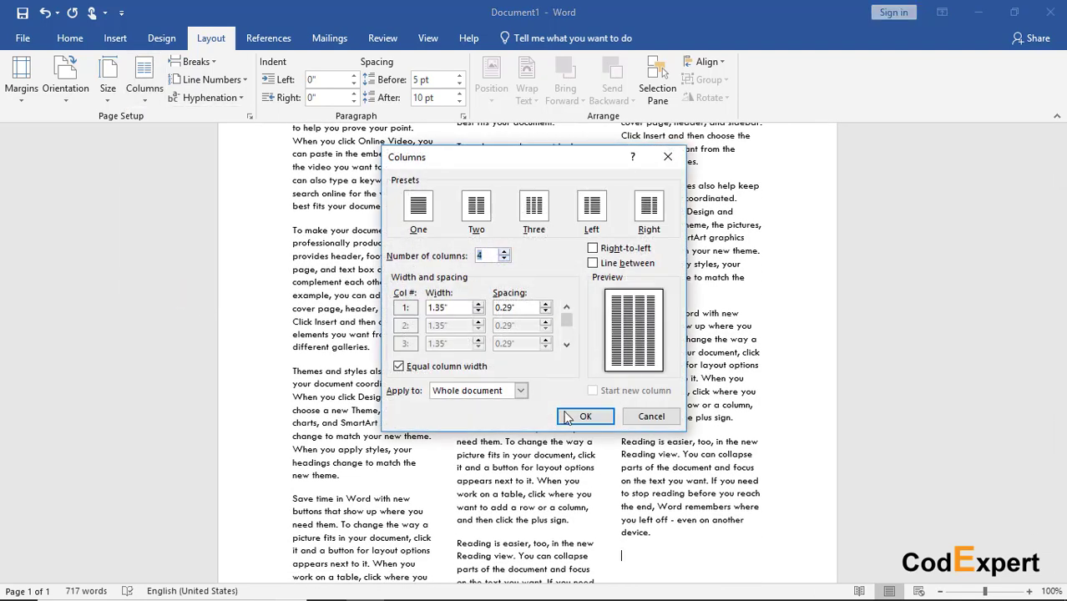
click(586, 416)
scroll(558, 313, up, 1)
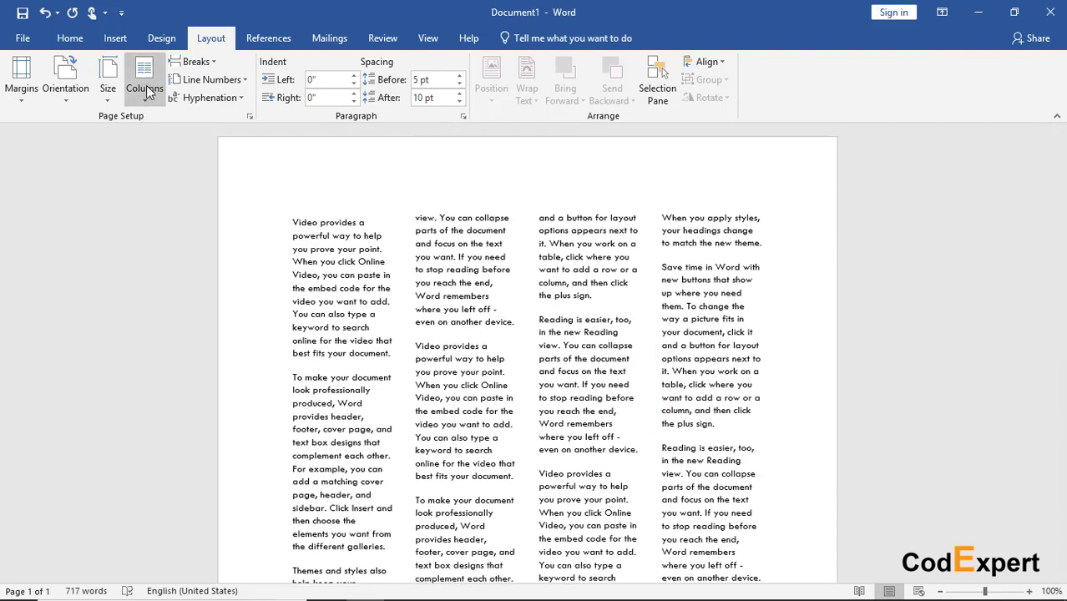
Step: Insert a column break after "powerful way to help" in the first paragraph and take it back out
click(194, 63)
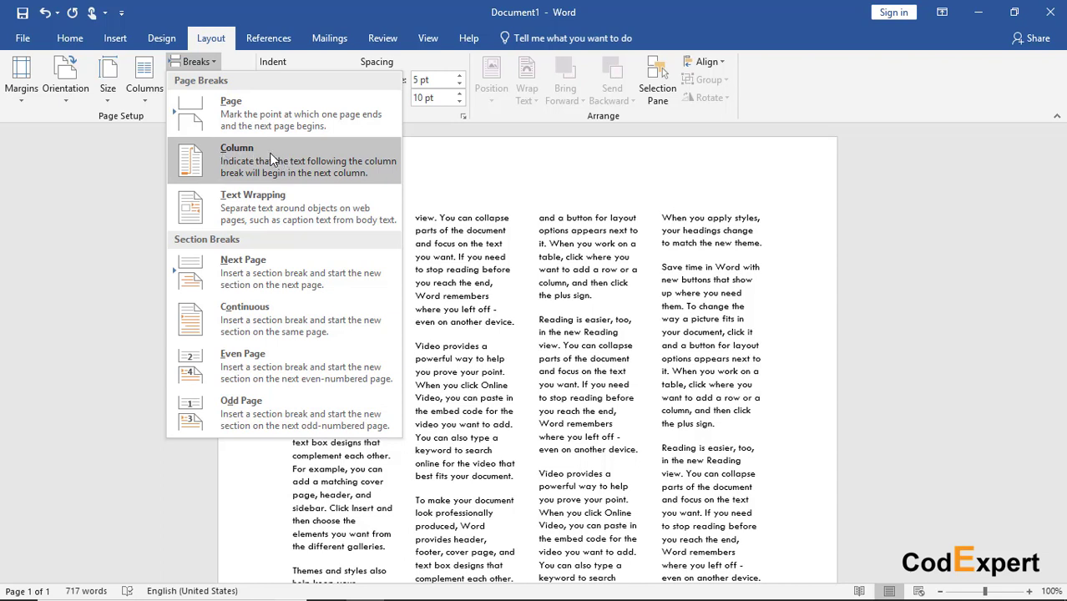
click(505, 247)
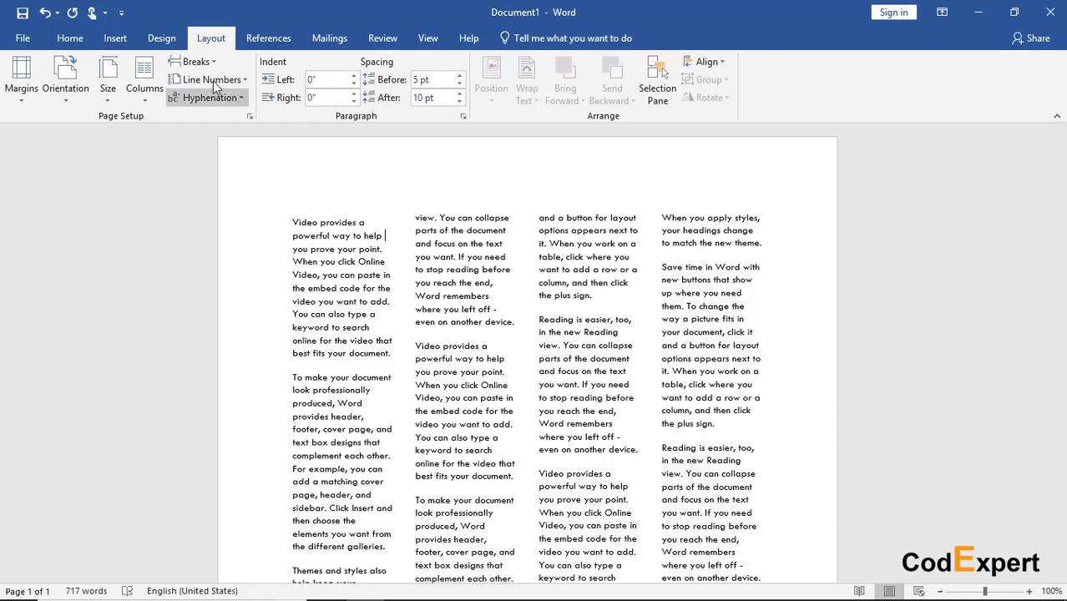
click(194, 61)
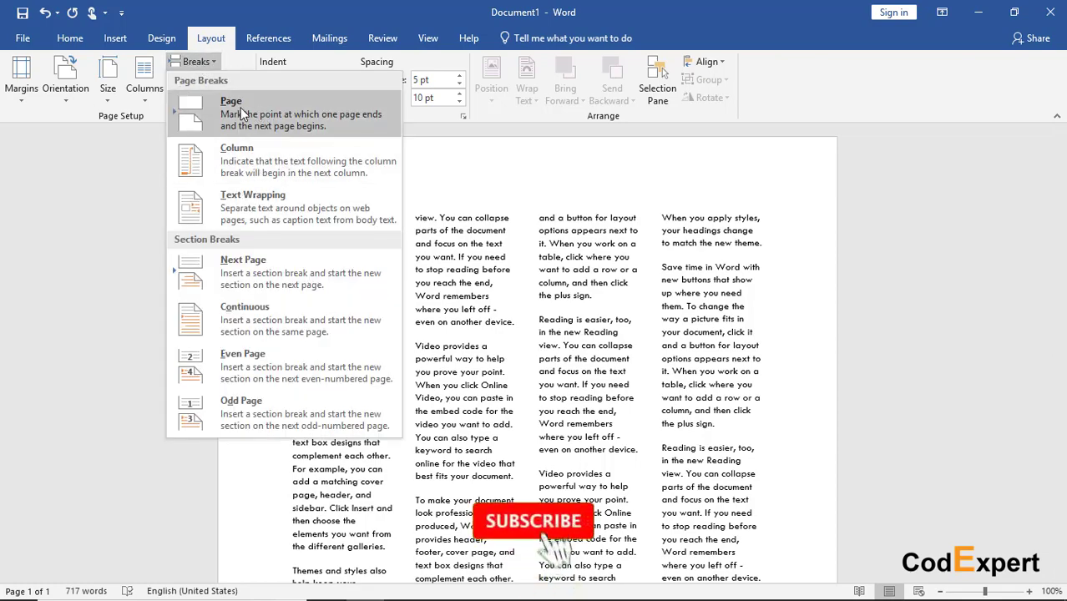
click(261, 159)
scroll(392, 251, down, 15)
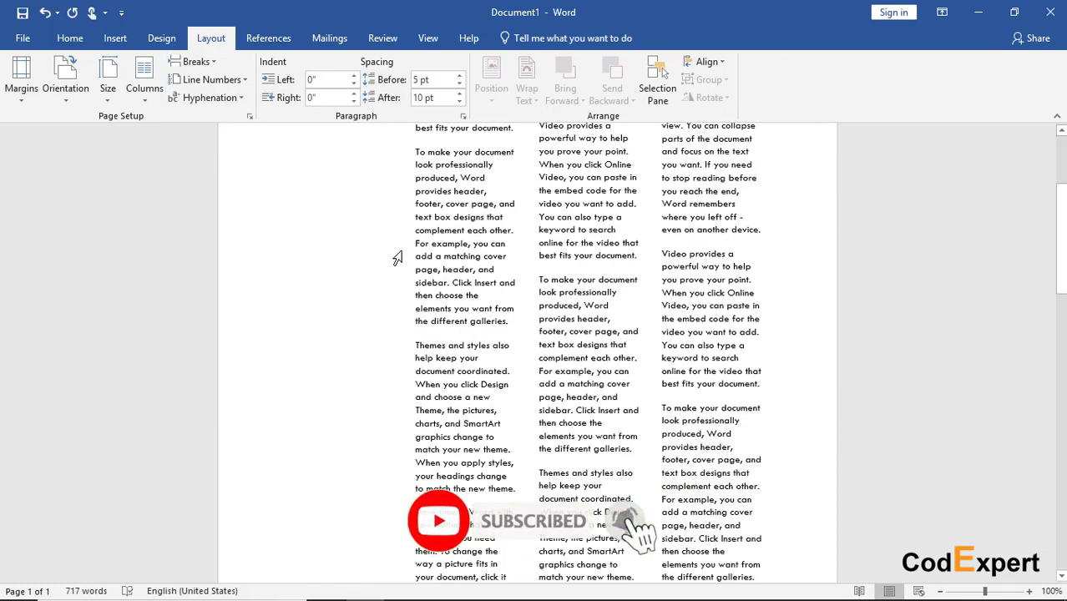
scroll(300, 354, up, 15)
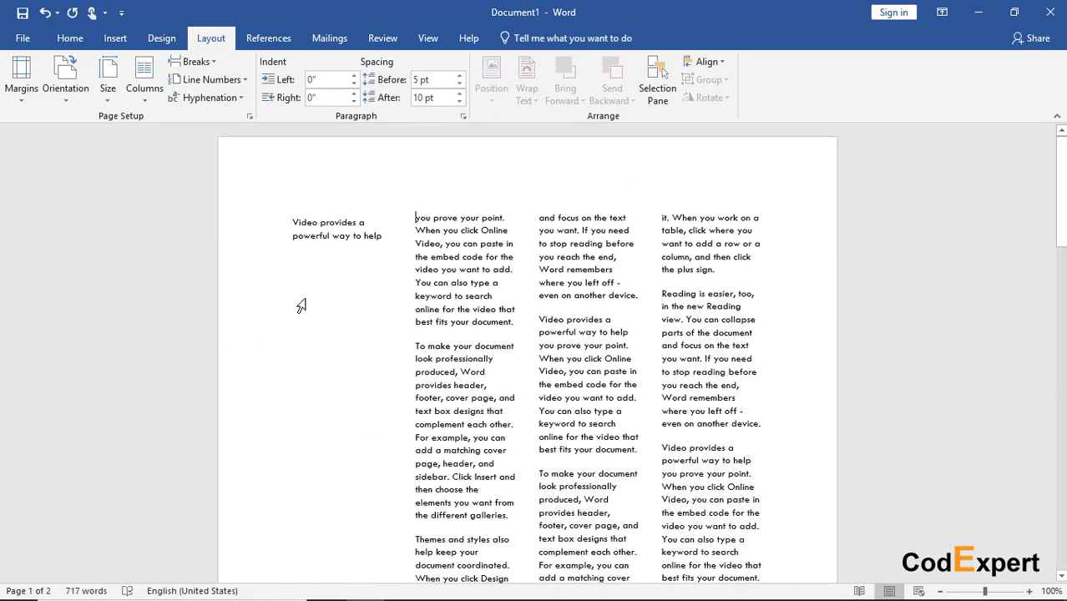
key(BackSpace)
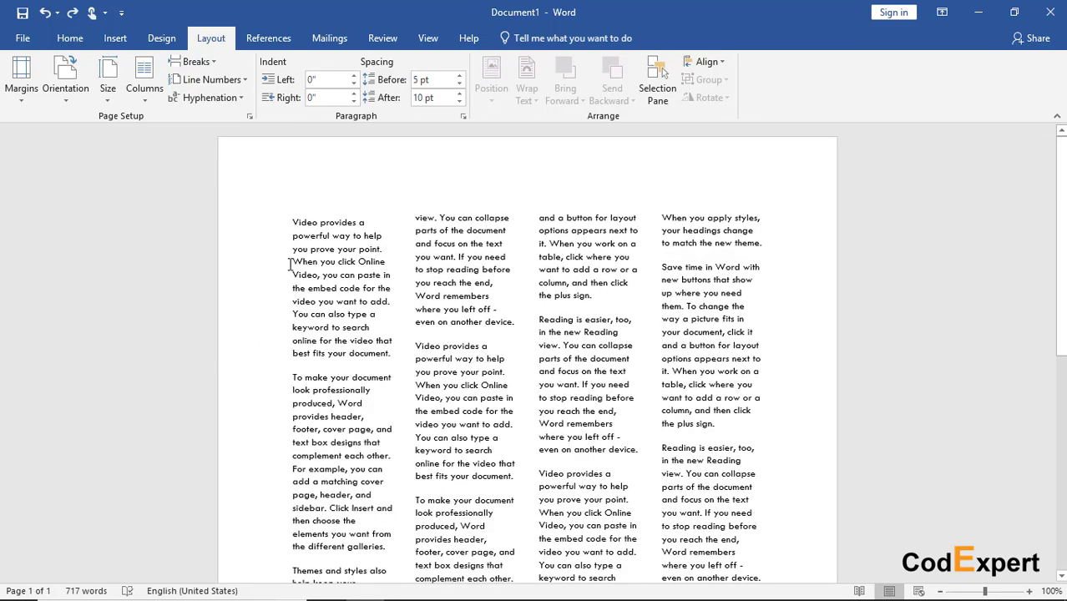
Step: Return the document to a single-column layout with the One preset
click(146, 87)
key(Escape)
click(166, 127)
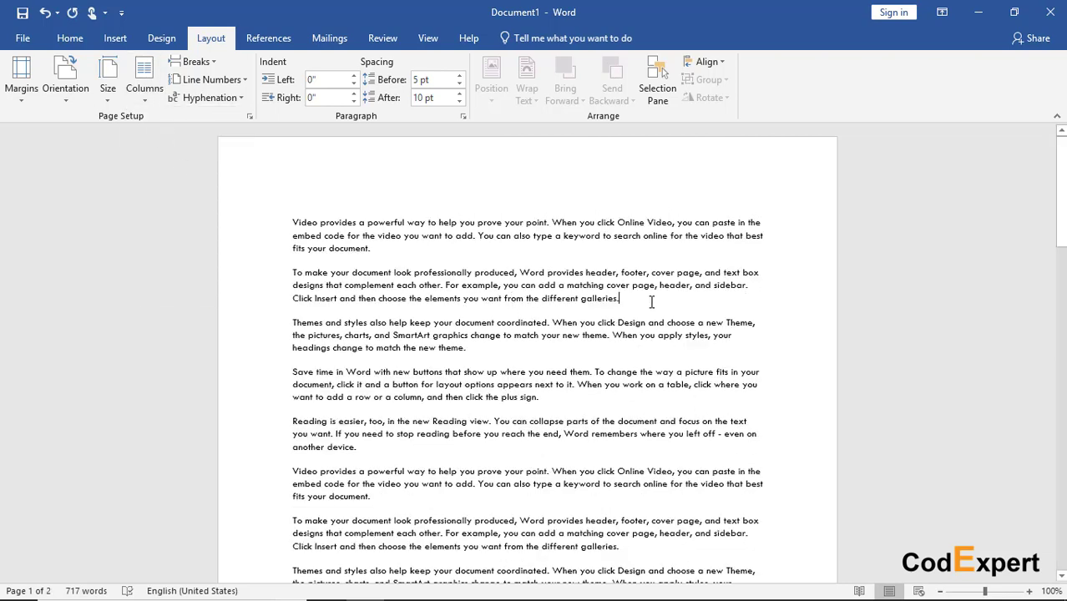
Step: Insert a page break after the second paragraph, check where the text continues, and undo the break
click(199, 62)
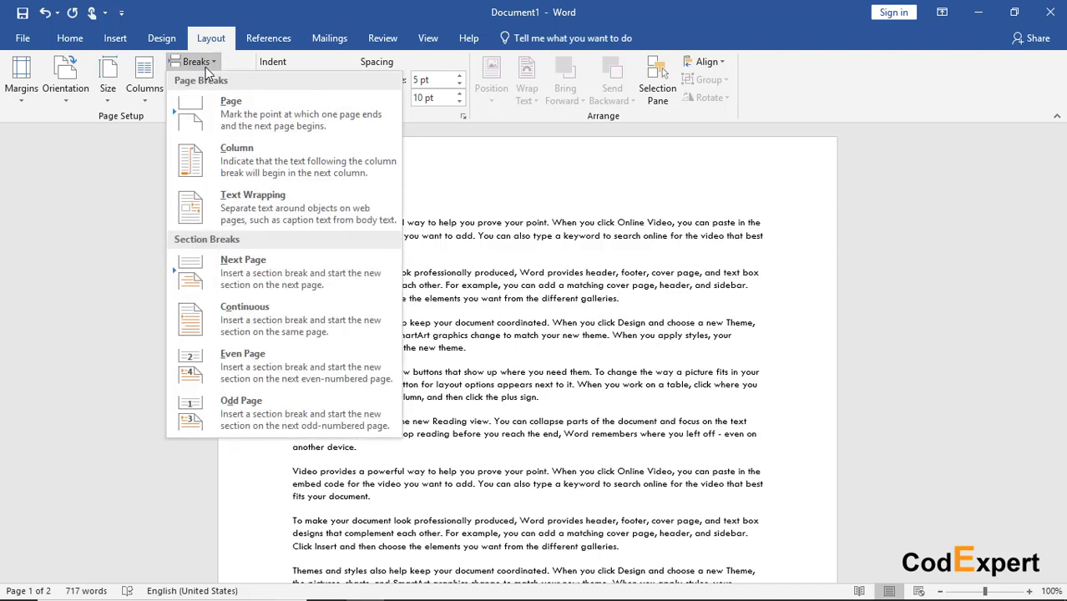
click(222, 114)
scroll(462, 316, down, 10)
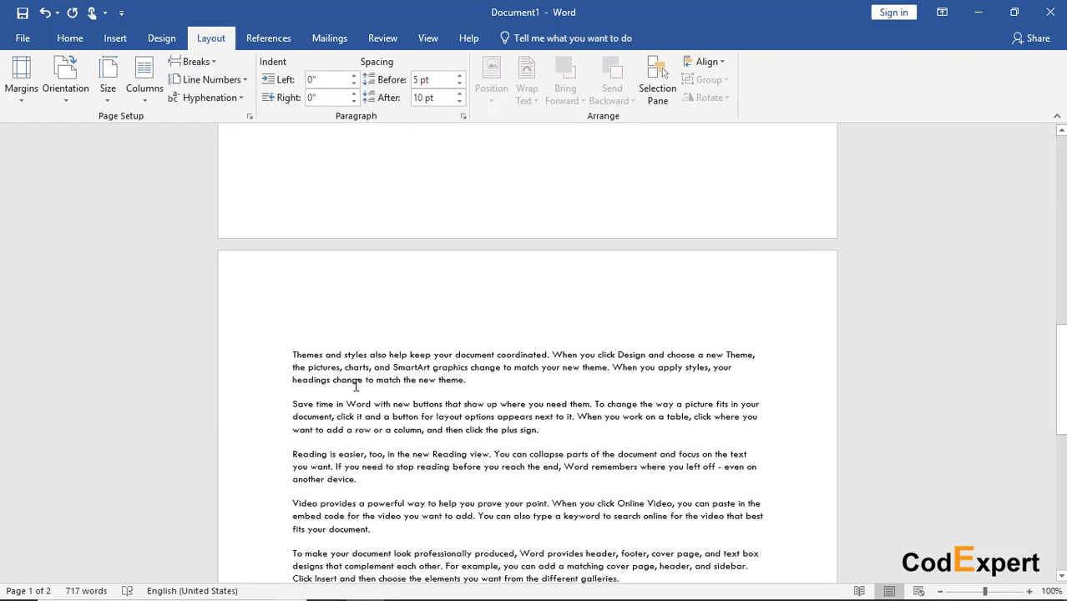
scroll(301, 387, down, 5)
scroll(300, 387, up, 15)
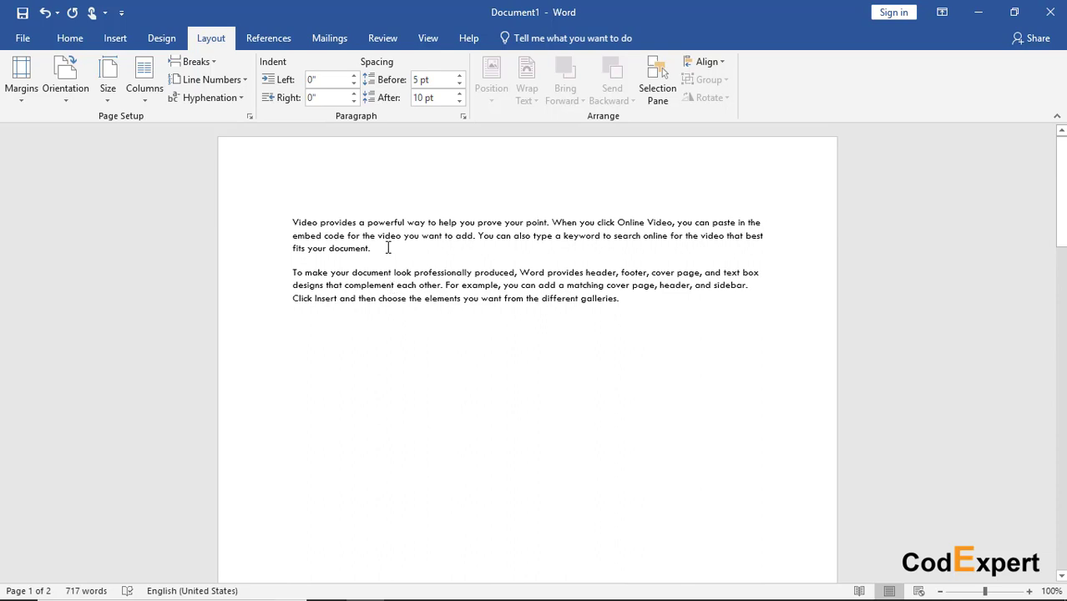
key(ctrl+z)
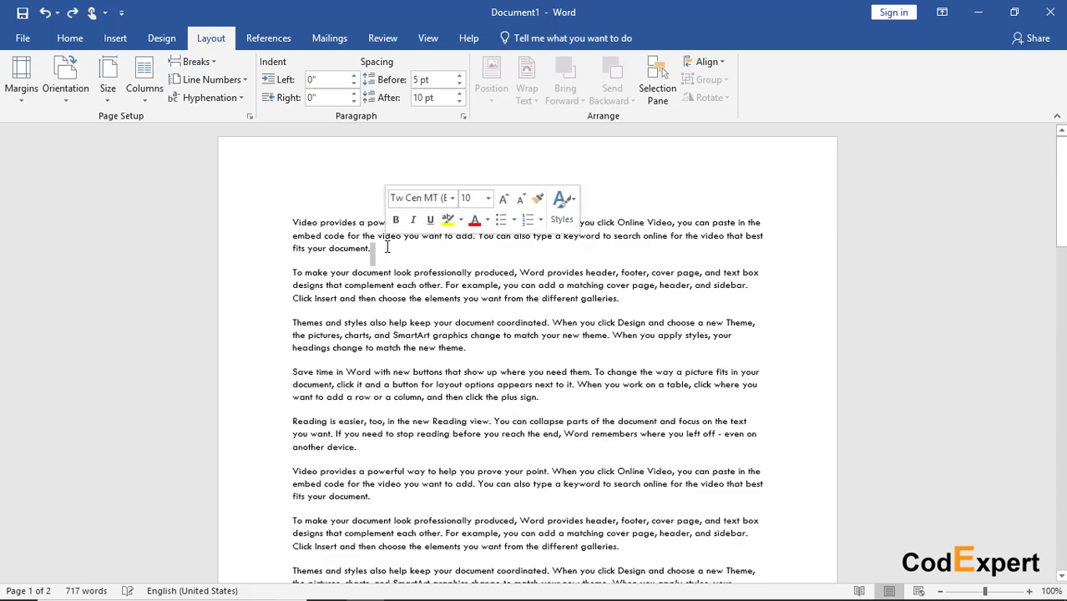
Step: Apply continuous line numbers to the document, look through them, and set line numbering back to None
click(209, 79)
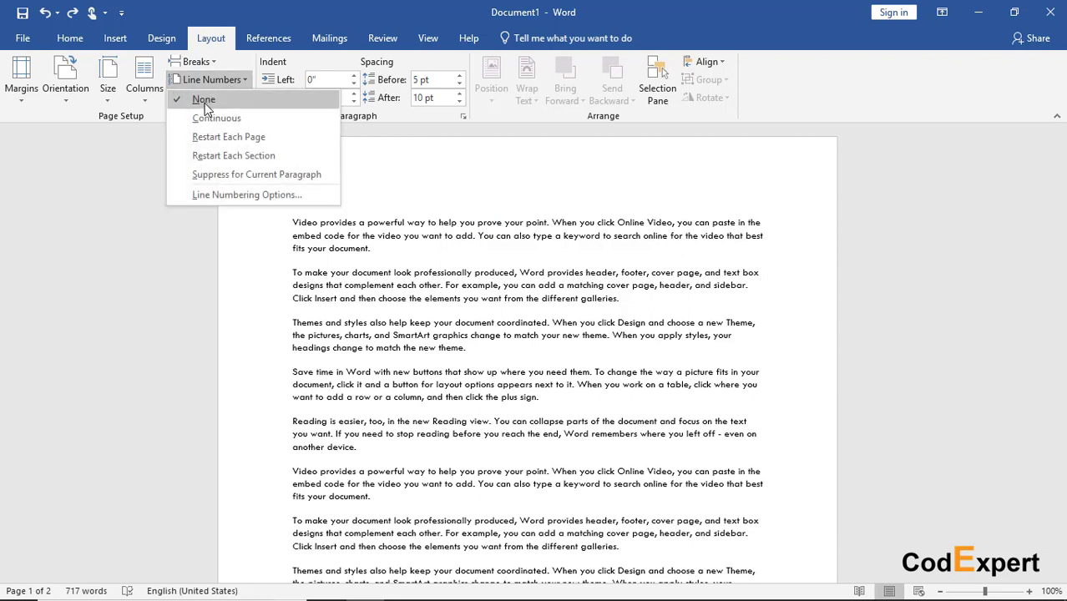
click(214, 118)
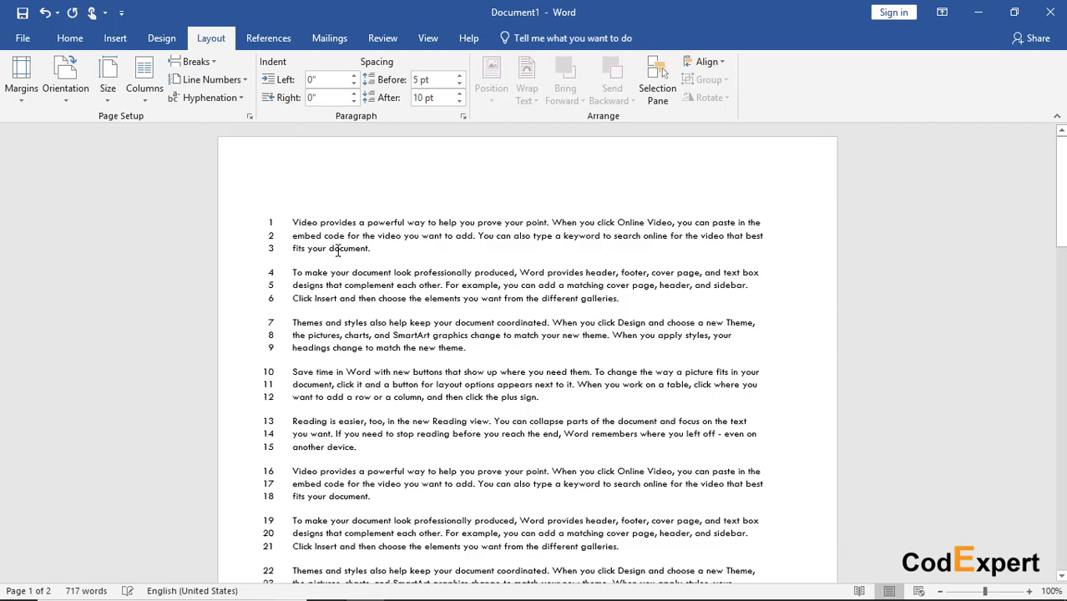
scroll(275, 334, down, 15)
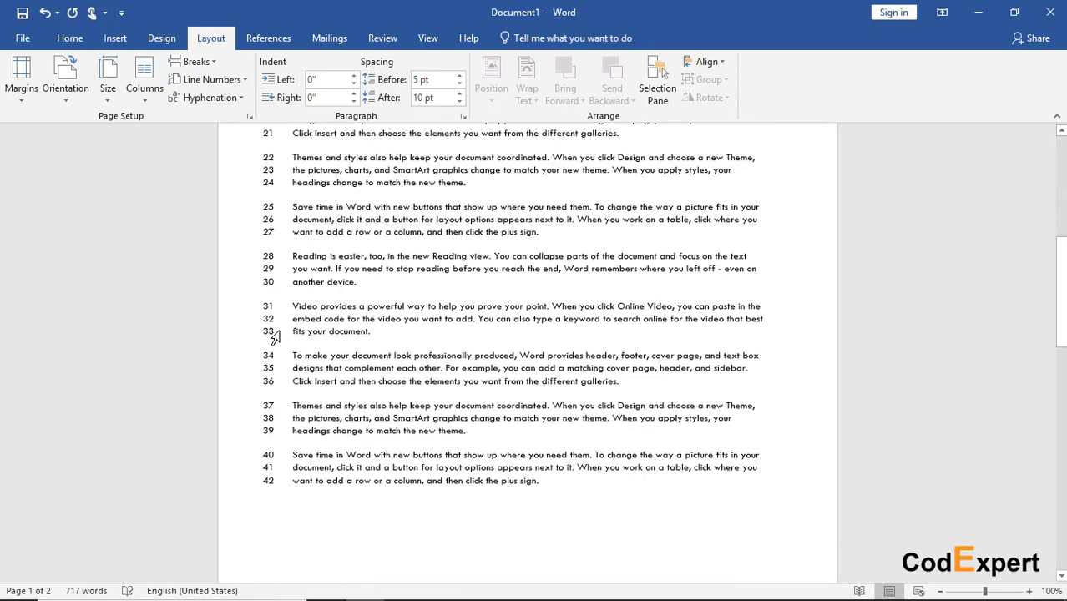
scroll(275, 334, down, 5)
scroll(276, 334, up, 18)
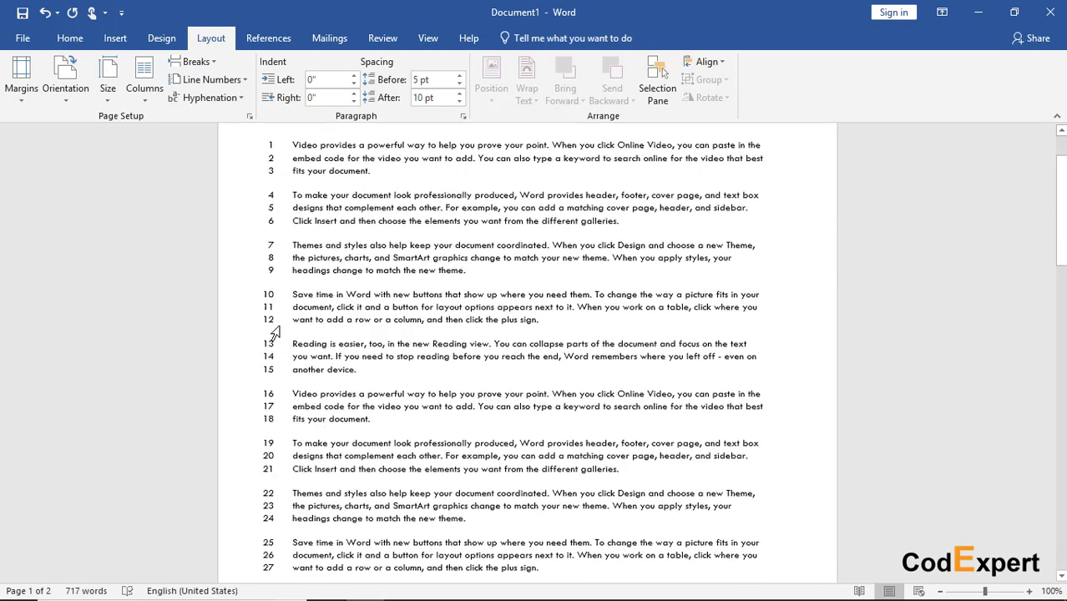
click(217, 81)
click(201, 100)
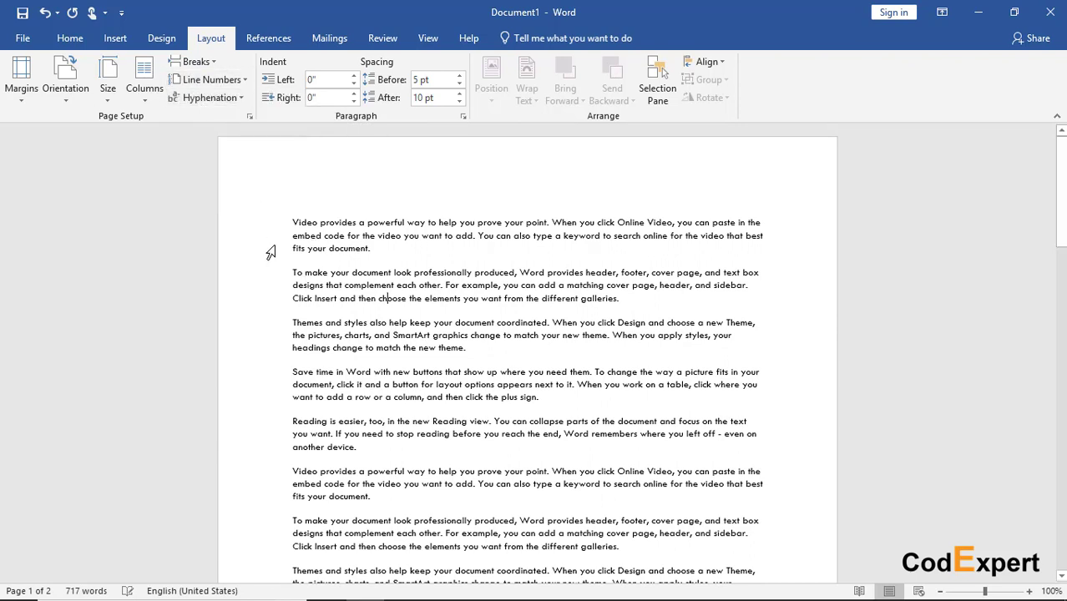
Step: Turn on Automatic hyphenation for the document and set it back to None
click(226, 98)
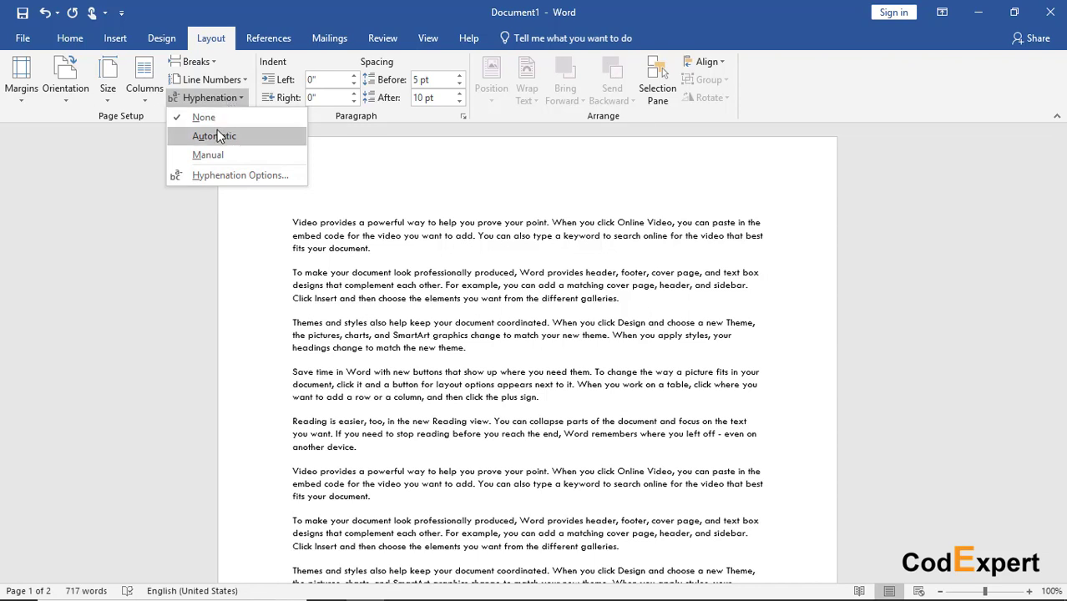
click(216, 135)
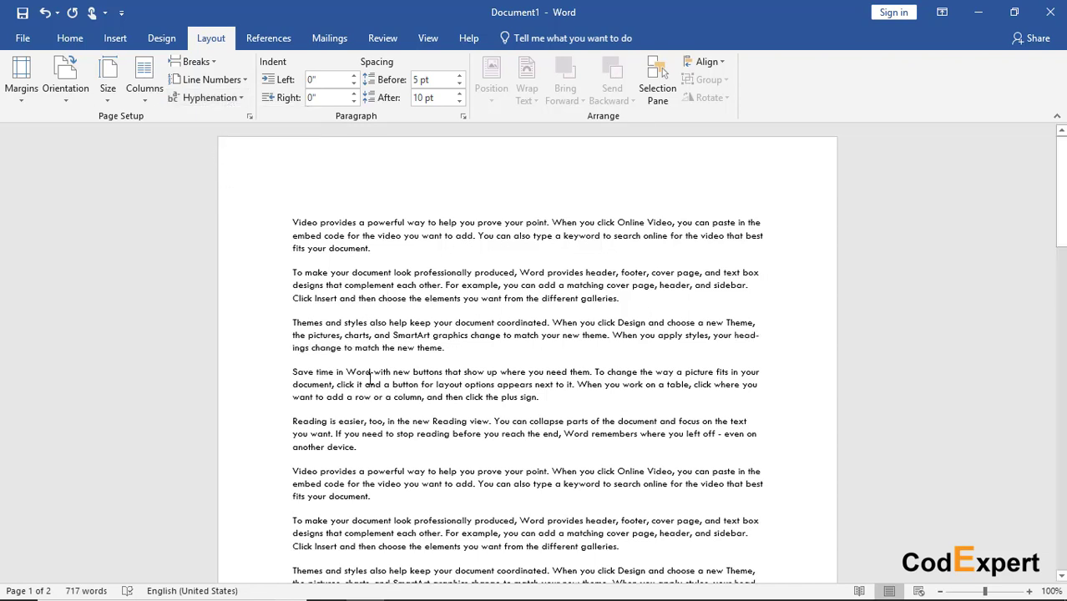
click(208, 98)
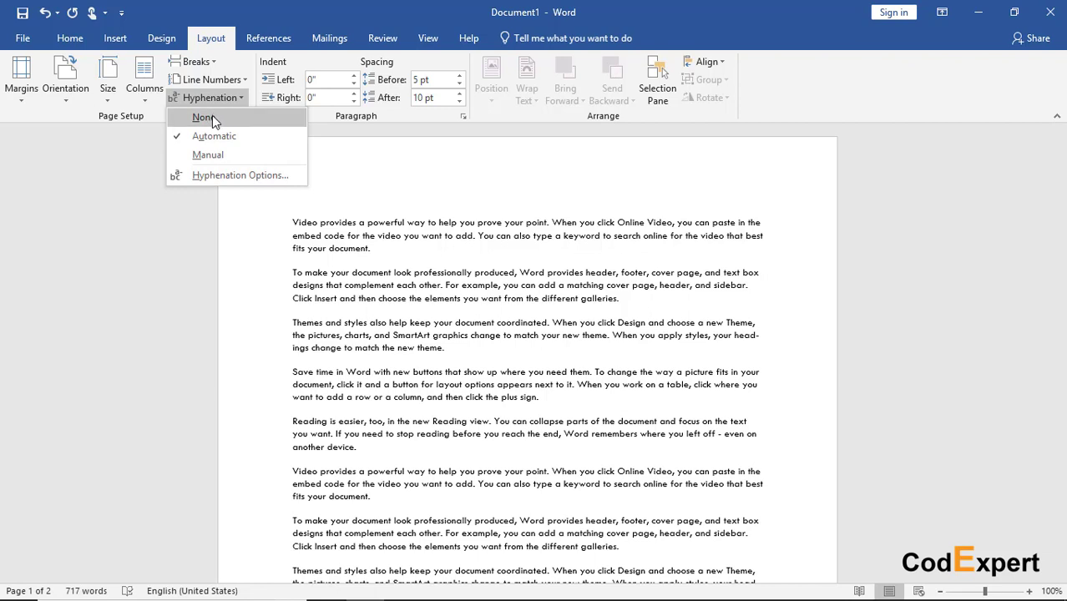
click(212, 117)
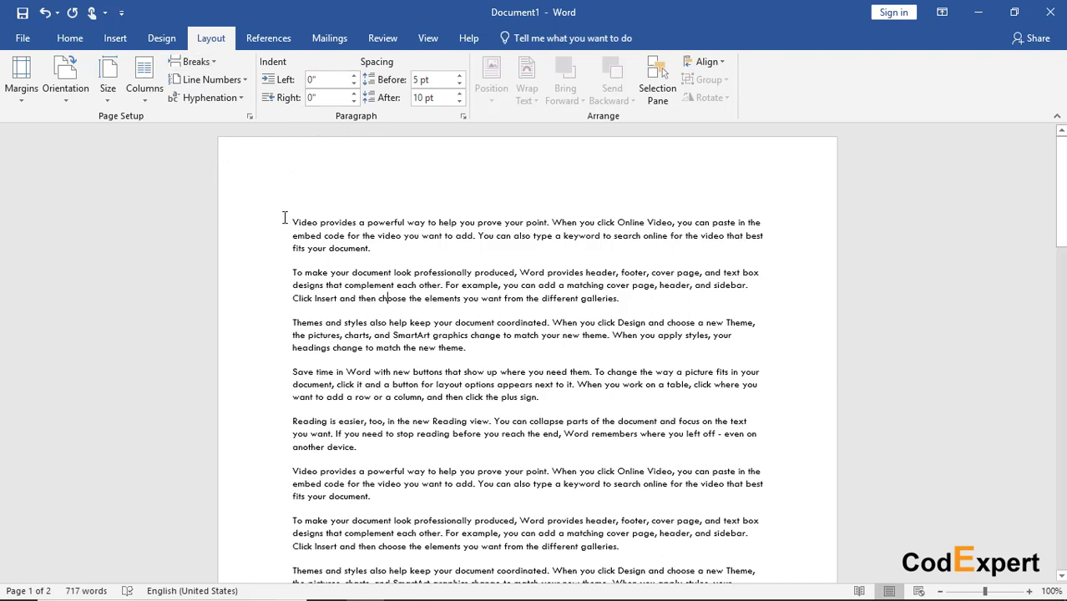
Step: Select the text from the first paragraph into the sixth and set its left indent to 0.9"
drag(278, 251, 324, 473)
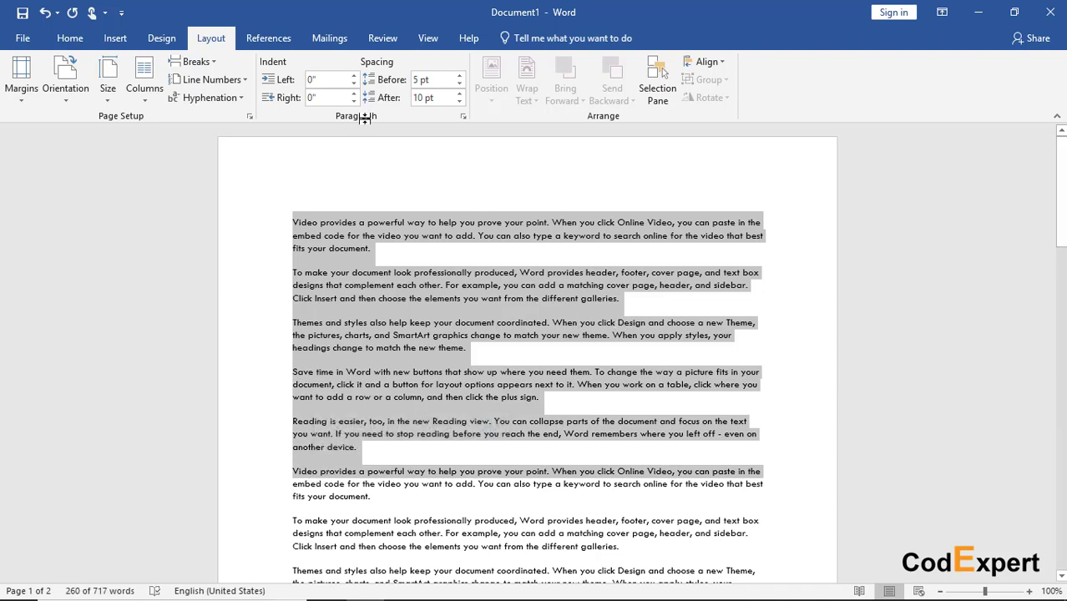
click(354, 76)
click(355, 76)
click(355, 76)
click(355, 76)
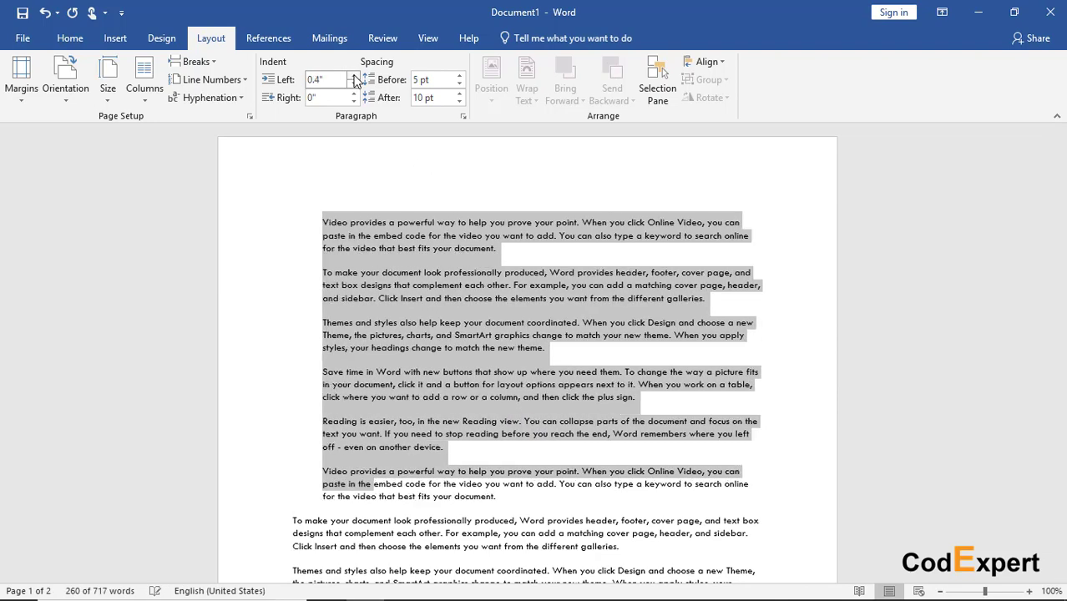
click(355, 76)
click(355, 76)
click(355, 76)
click(355, 76)
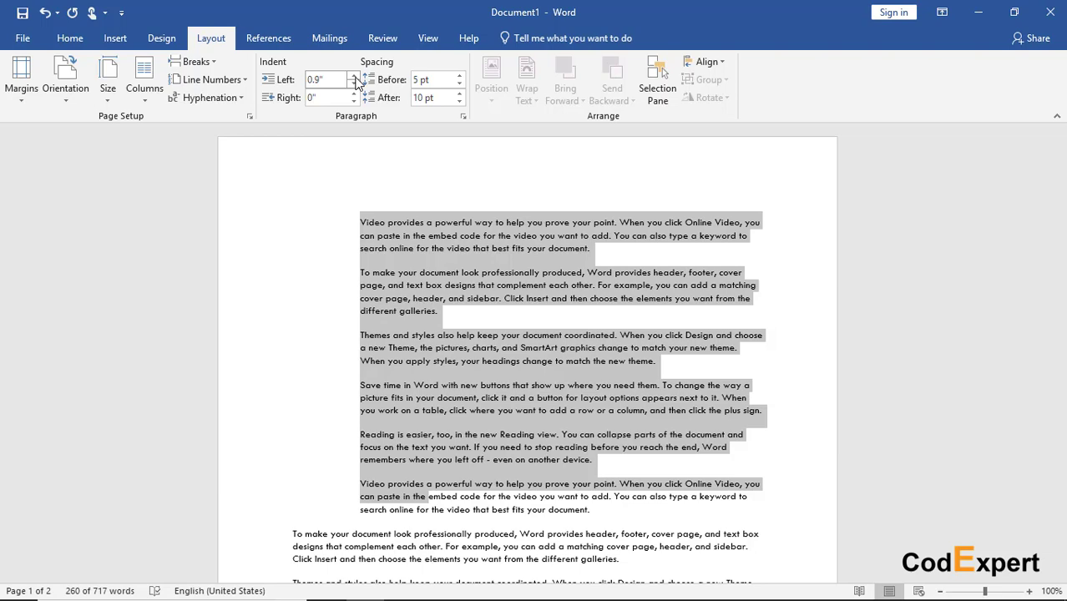
Step: Reset the left indent of the selected paragraphs to 0"
click(355, 84)
click(354, 84)
click(354, 84)
click(355, 84)
click(354, 85)
click(354, 84)
click(354, 85)
click(354, 84)
click(354, 84)
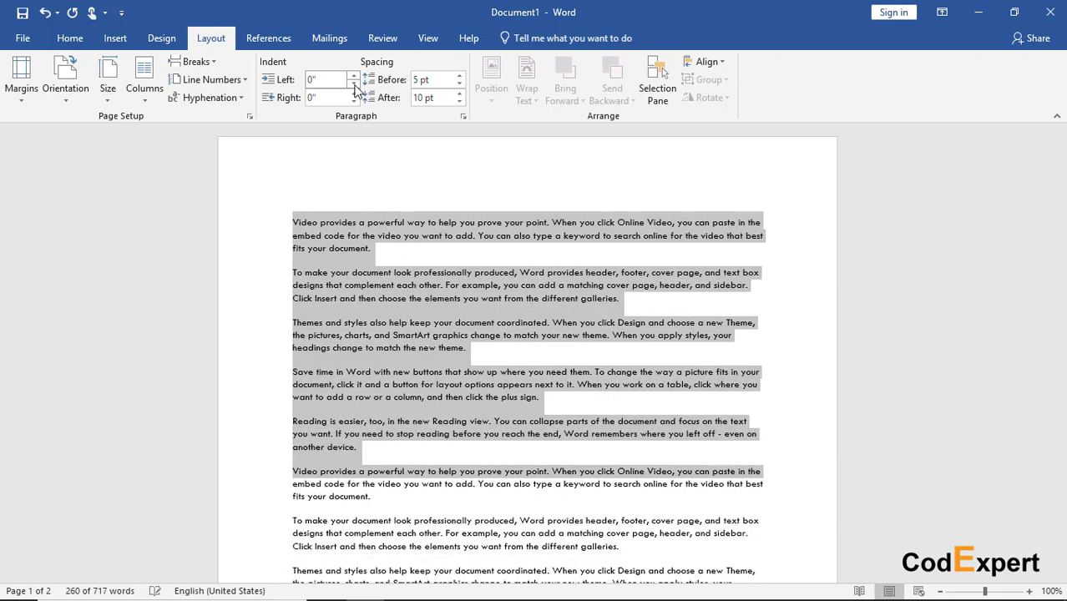
click(355, 85)
click(354, 75)
Step: Set the right indent of the first six paragraphs to 1.4"
click(354, 94)
click(354, 95)
click(354, 94)
click(355, 94)
click(354, 95)
click(354, 94)
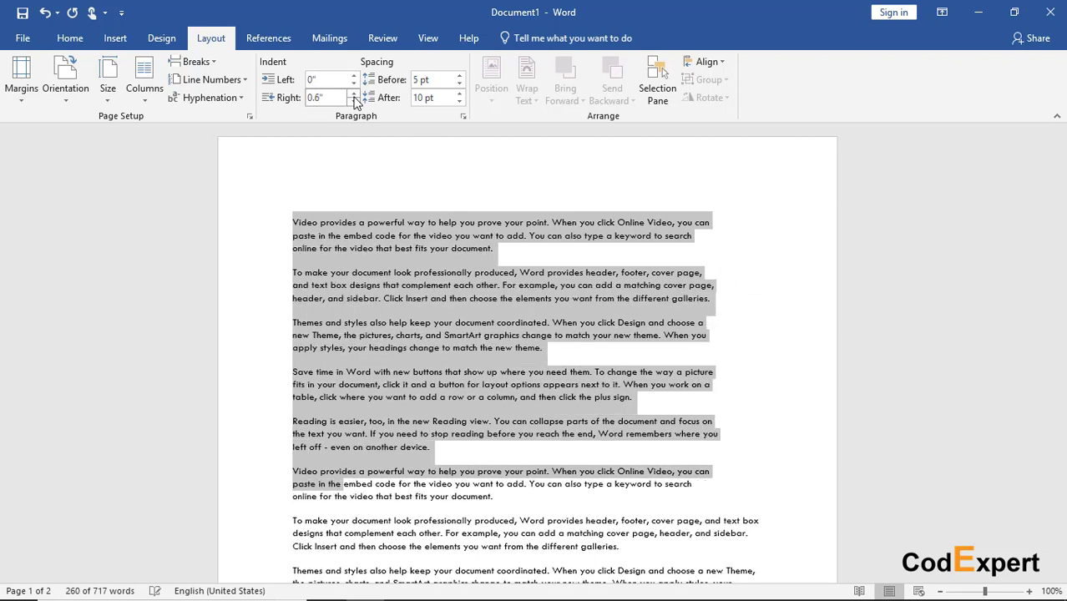
click(354, 94)
click(354, 95)
click(354, 95)
click(355, 94)
click(354, 95)
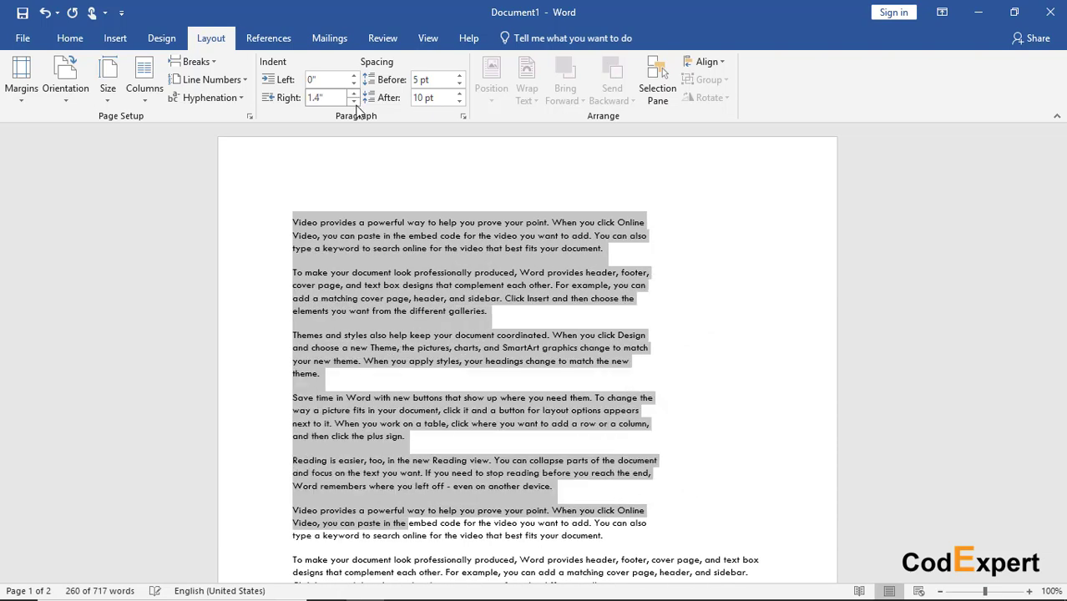
Step: Reset the right indent of the selected paragraphs to 0"
click(354, 101)
click(355, 101)
click(354, 101)
click(354, 101)
click(354, 101)
click(354, 101)
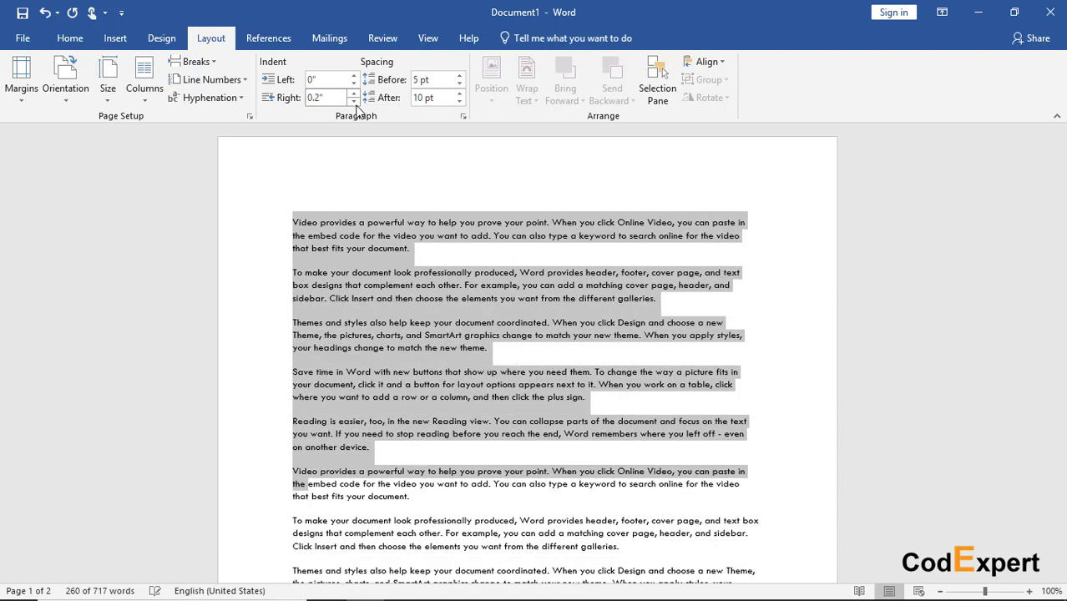
click(354, 101)
click(354, 101)
click(354, 101)
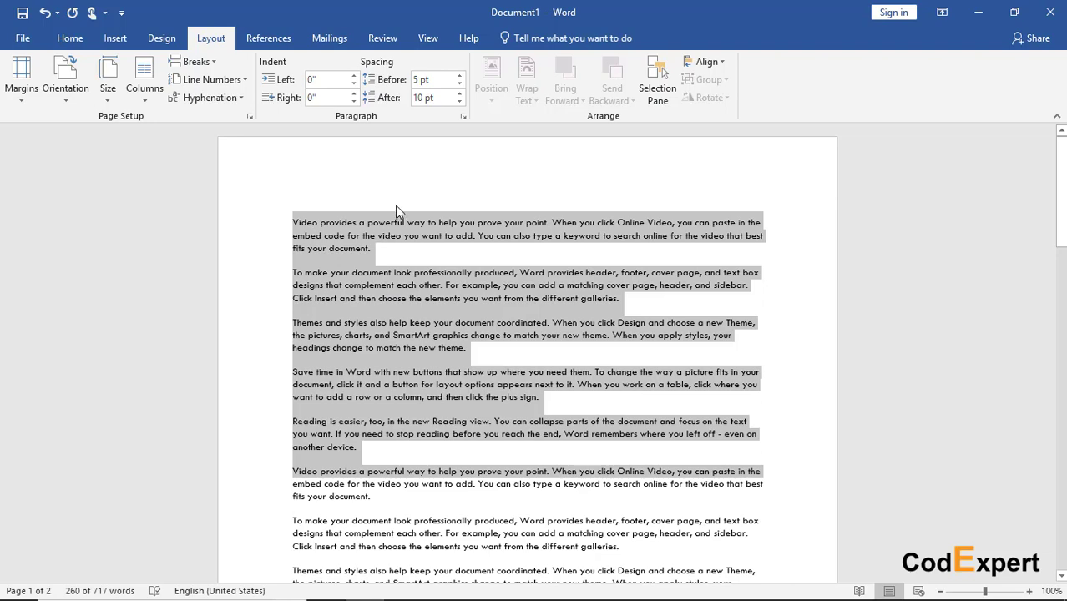
Step: Increase the spacing before the selected paragraphs to 30 pt
click(458, 76)
click(459, 76)
click(458, 76)
click(459, 76)
click(459, 76)
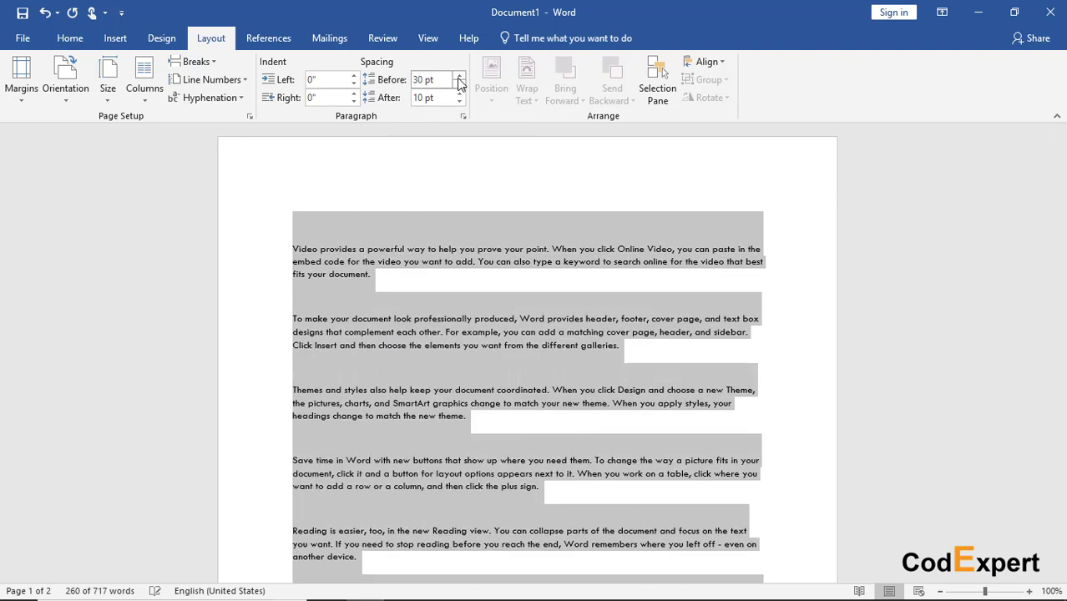
Step: Bring the spacing before the selected paragraphs down to 6 pt
click(459, 76)
click(459, 76)
click(459, 85)
click(459, 85)
click(459, 86)
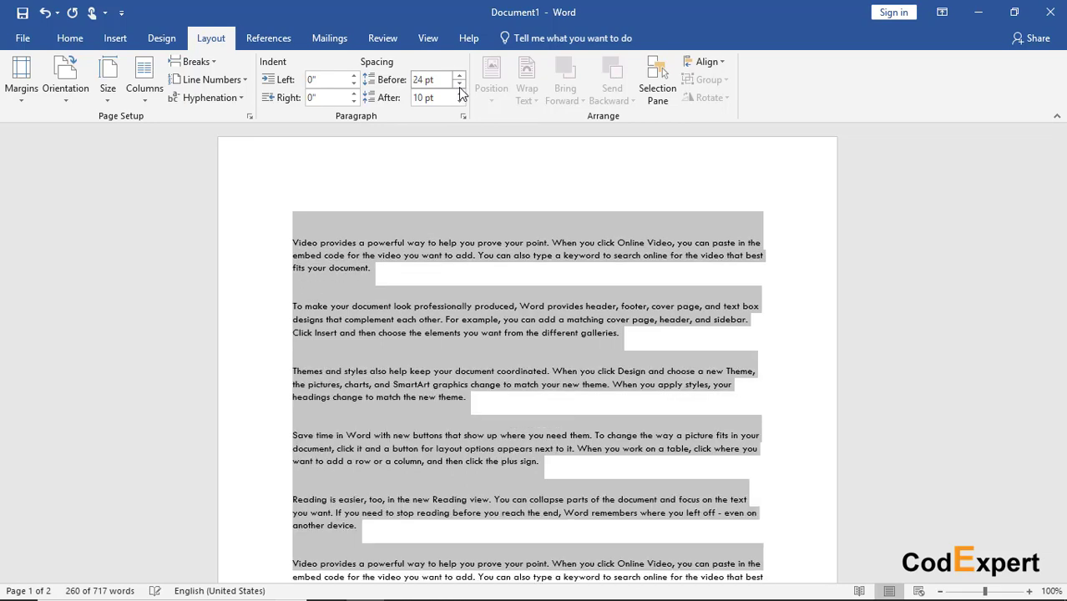
click(458, 85)
click(458, 85)
click(458, 85)
click(458, 85)
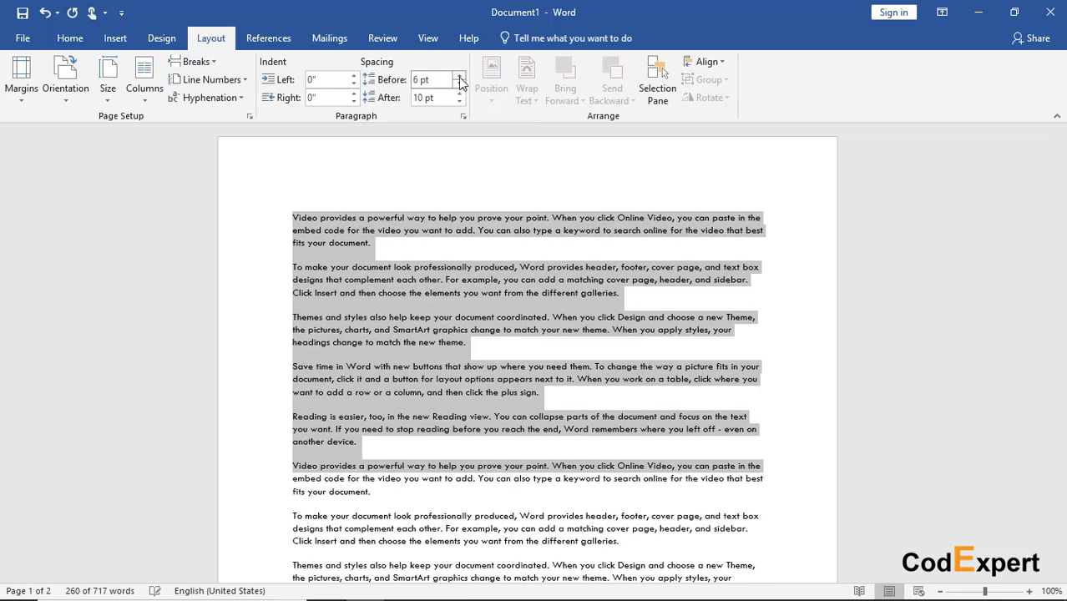
click(458, 76)
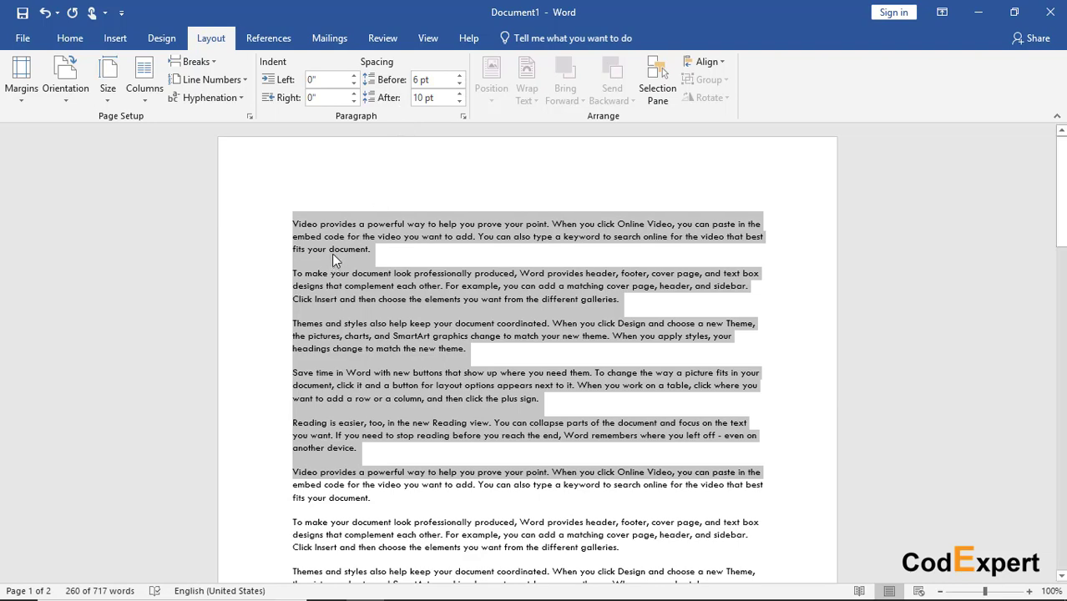
Step: Set the spacing after the selected paragraphs to 30 pt and clear the text selection
click(459, 98)
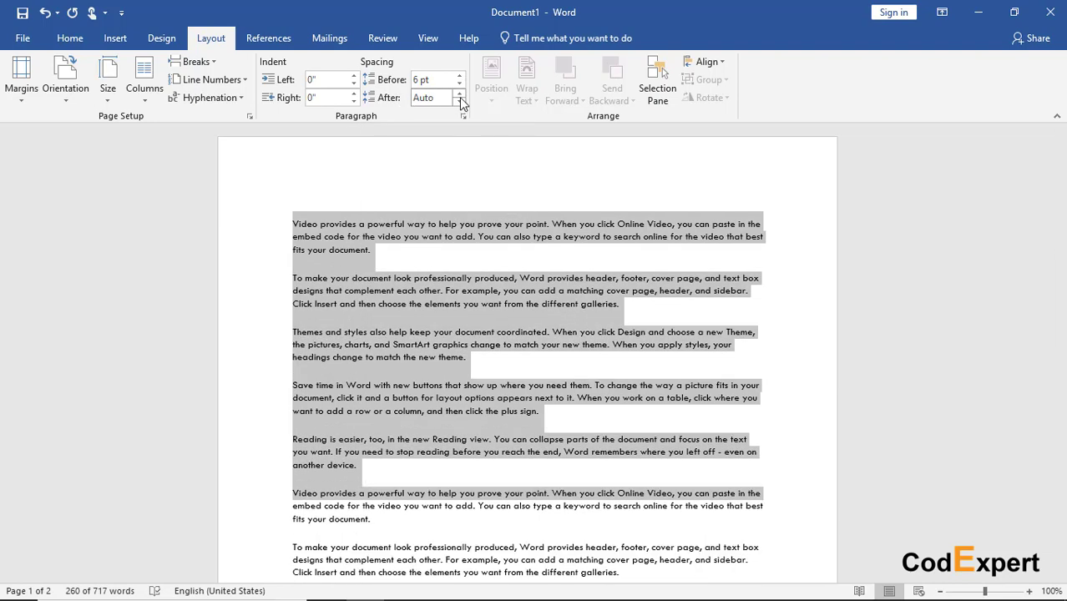
click(459, 95)
click(459, 95)
click(459, 95)
click(459, 95)
click(459, 95)
click(460, 95)
click(459, 95)
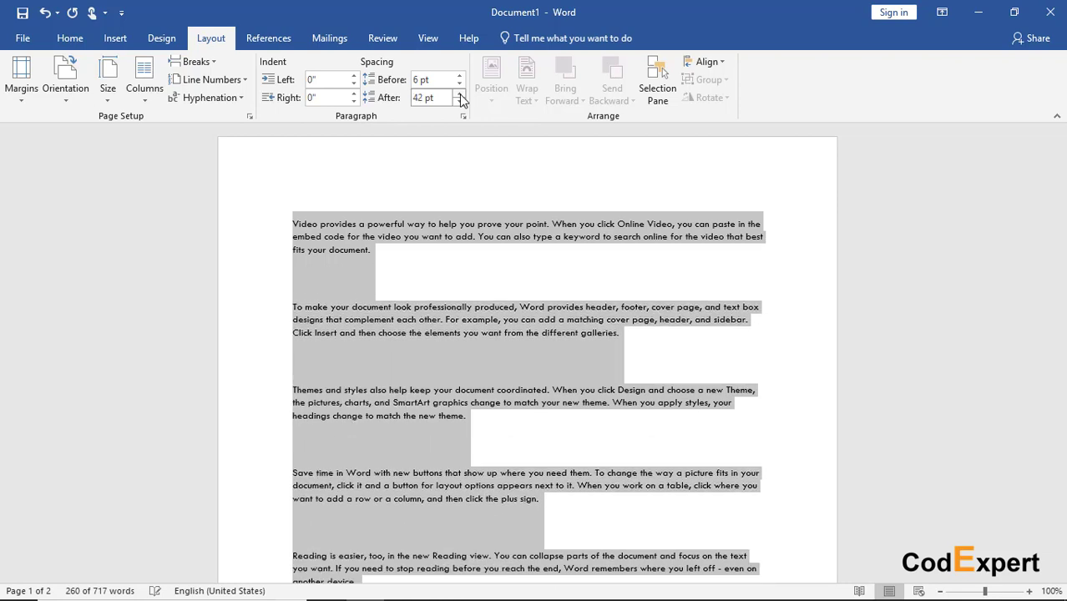
click(460, 101)
click(459, 101)
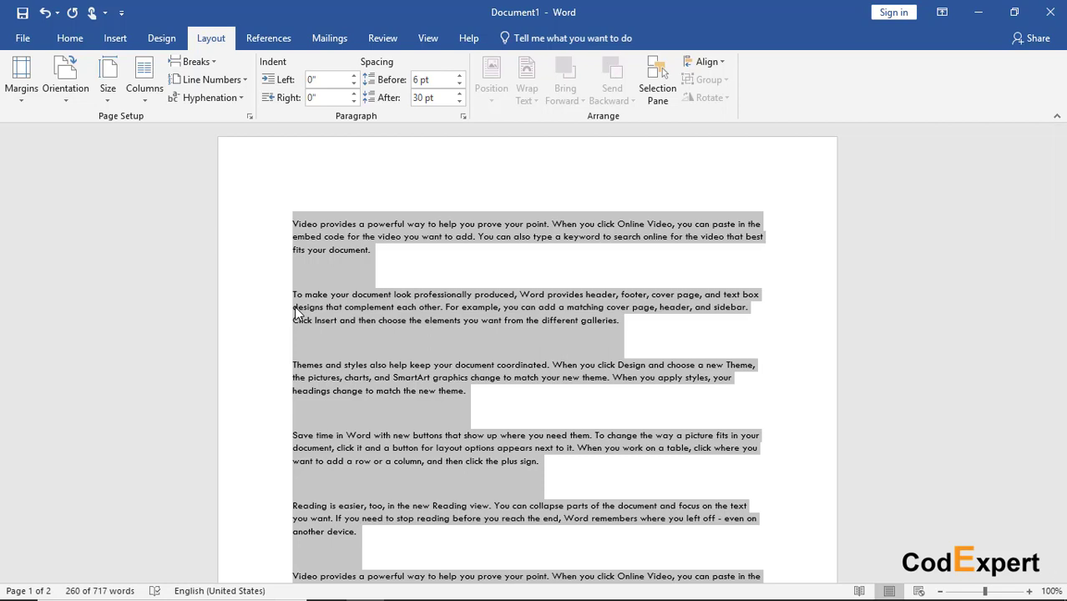
click(420, 275)
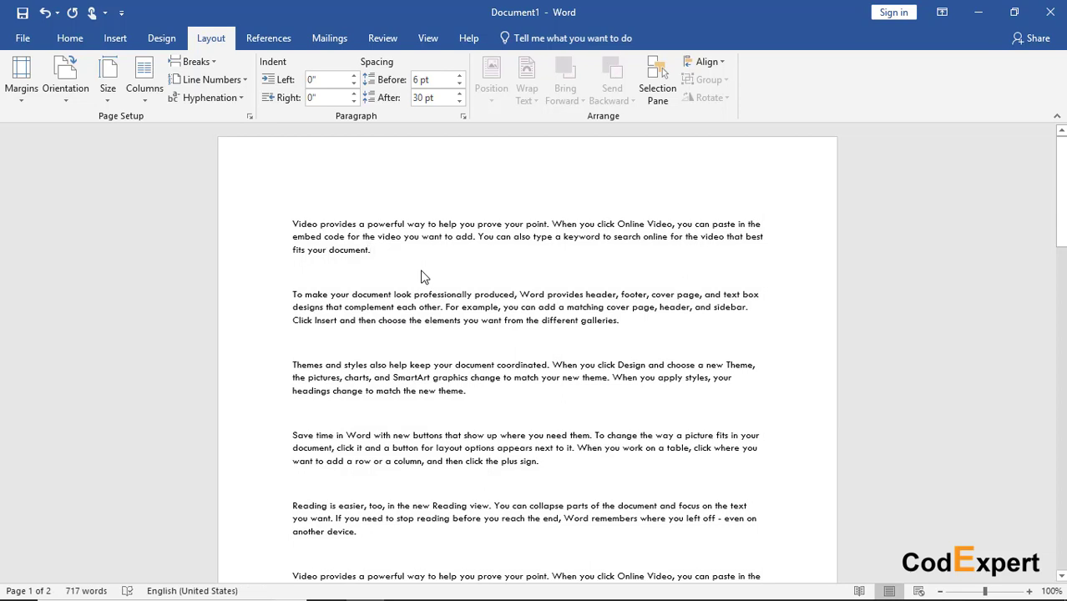